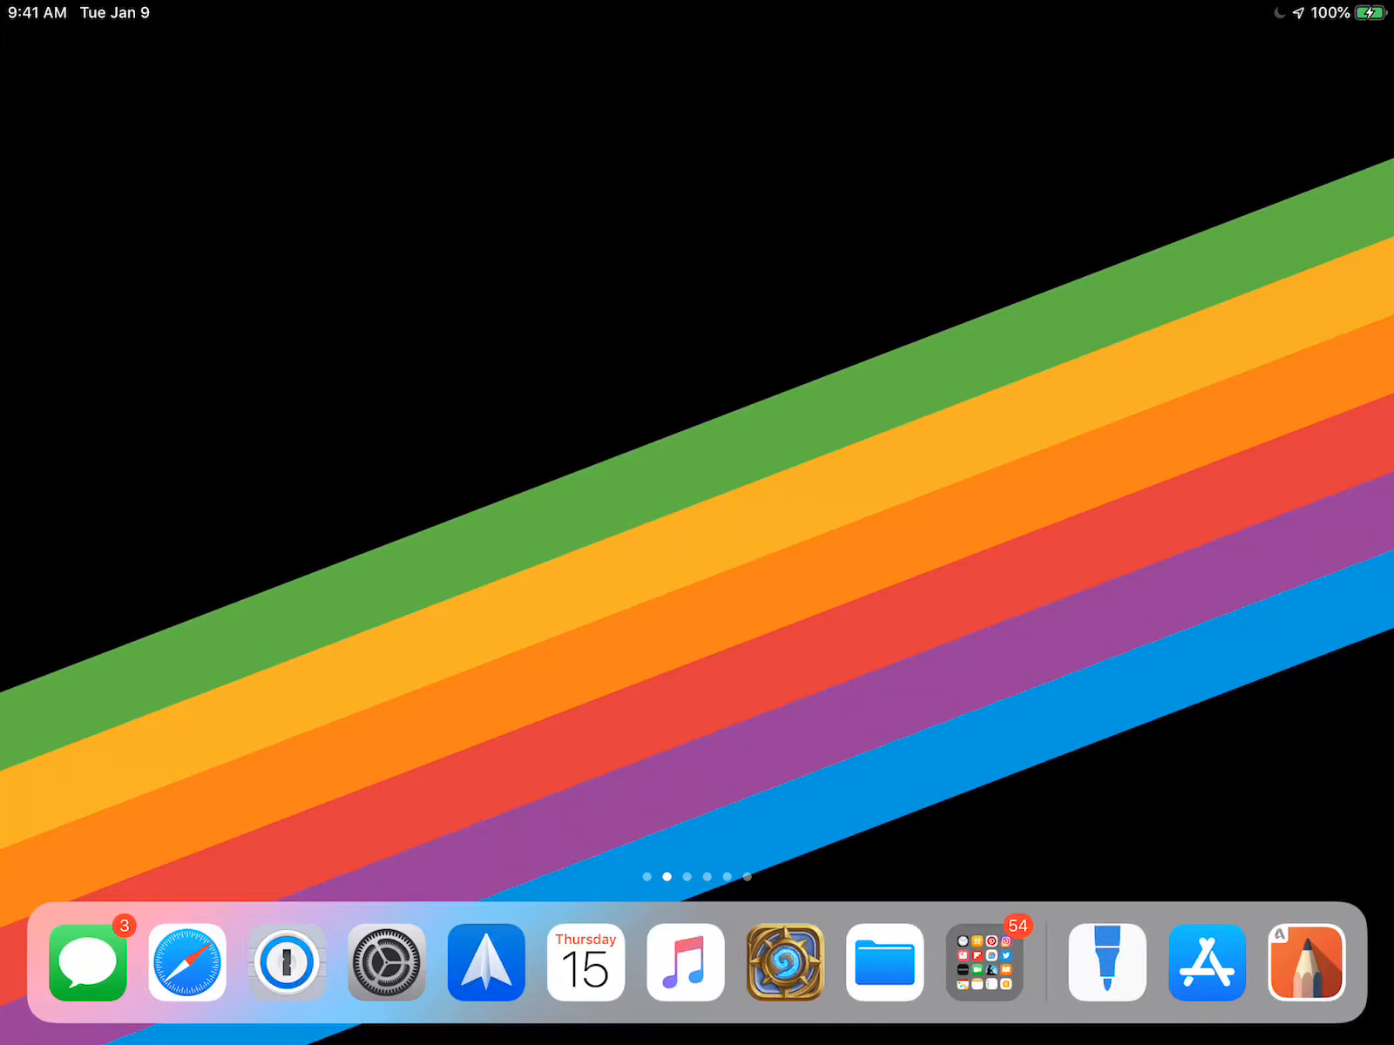
Launch Sketch School on the tree drawing and back out to the sketch gallery.
left_click(1307, 963)
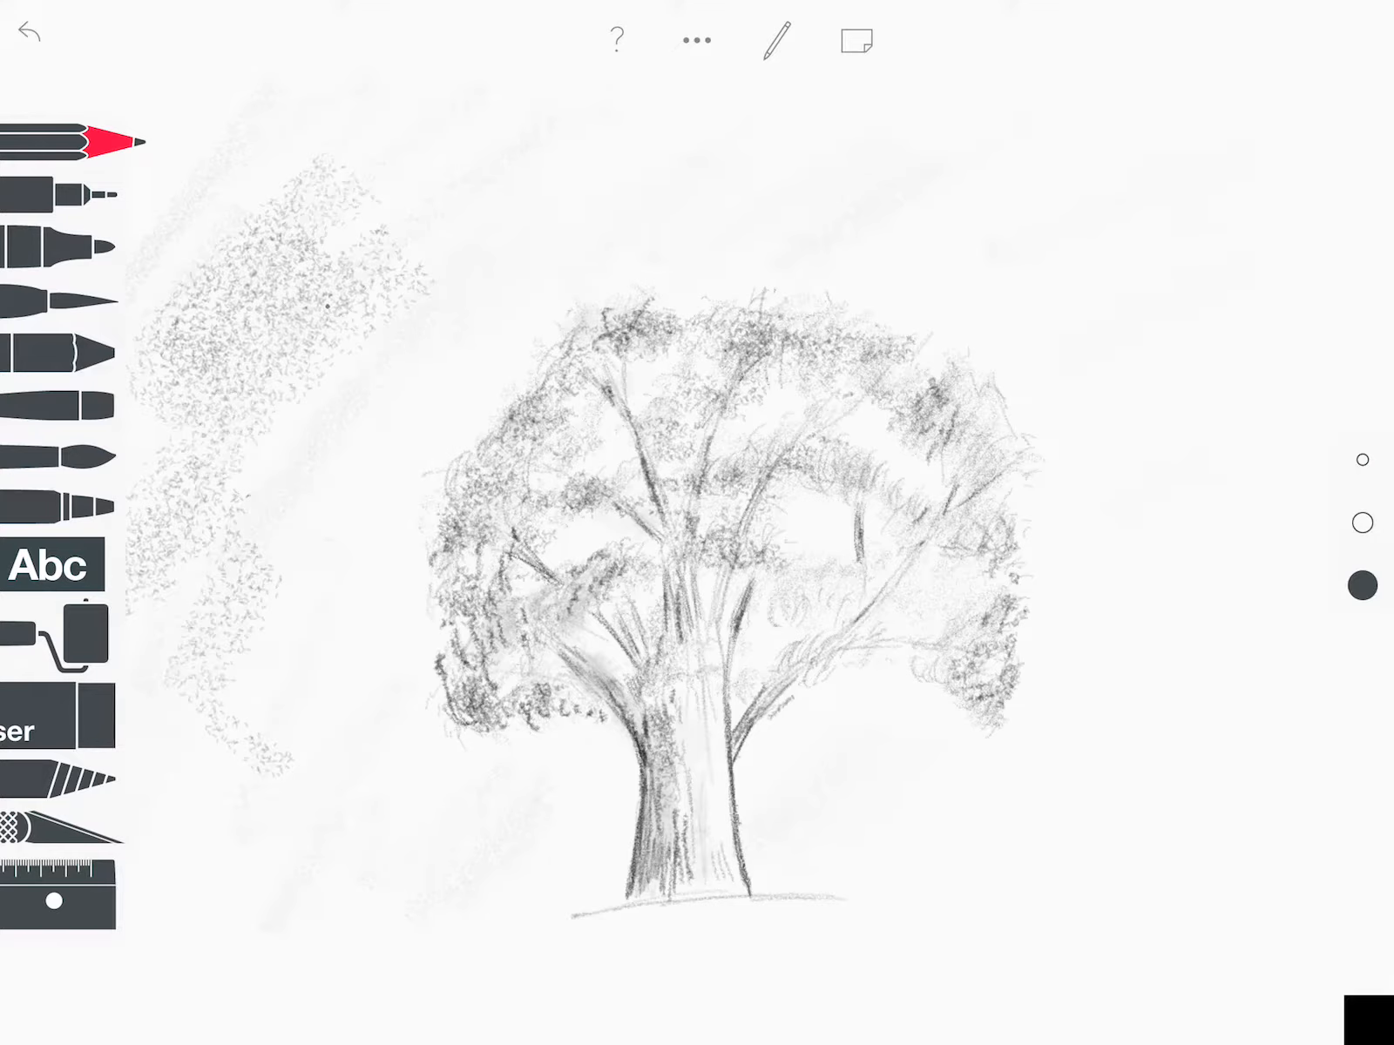
left_click(856, 40)
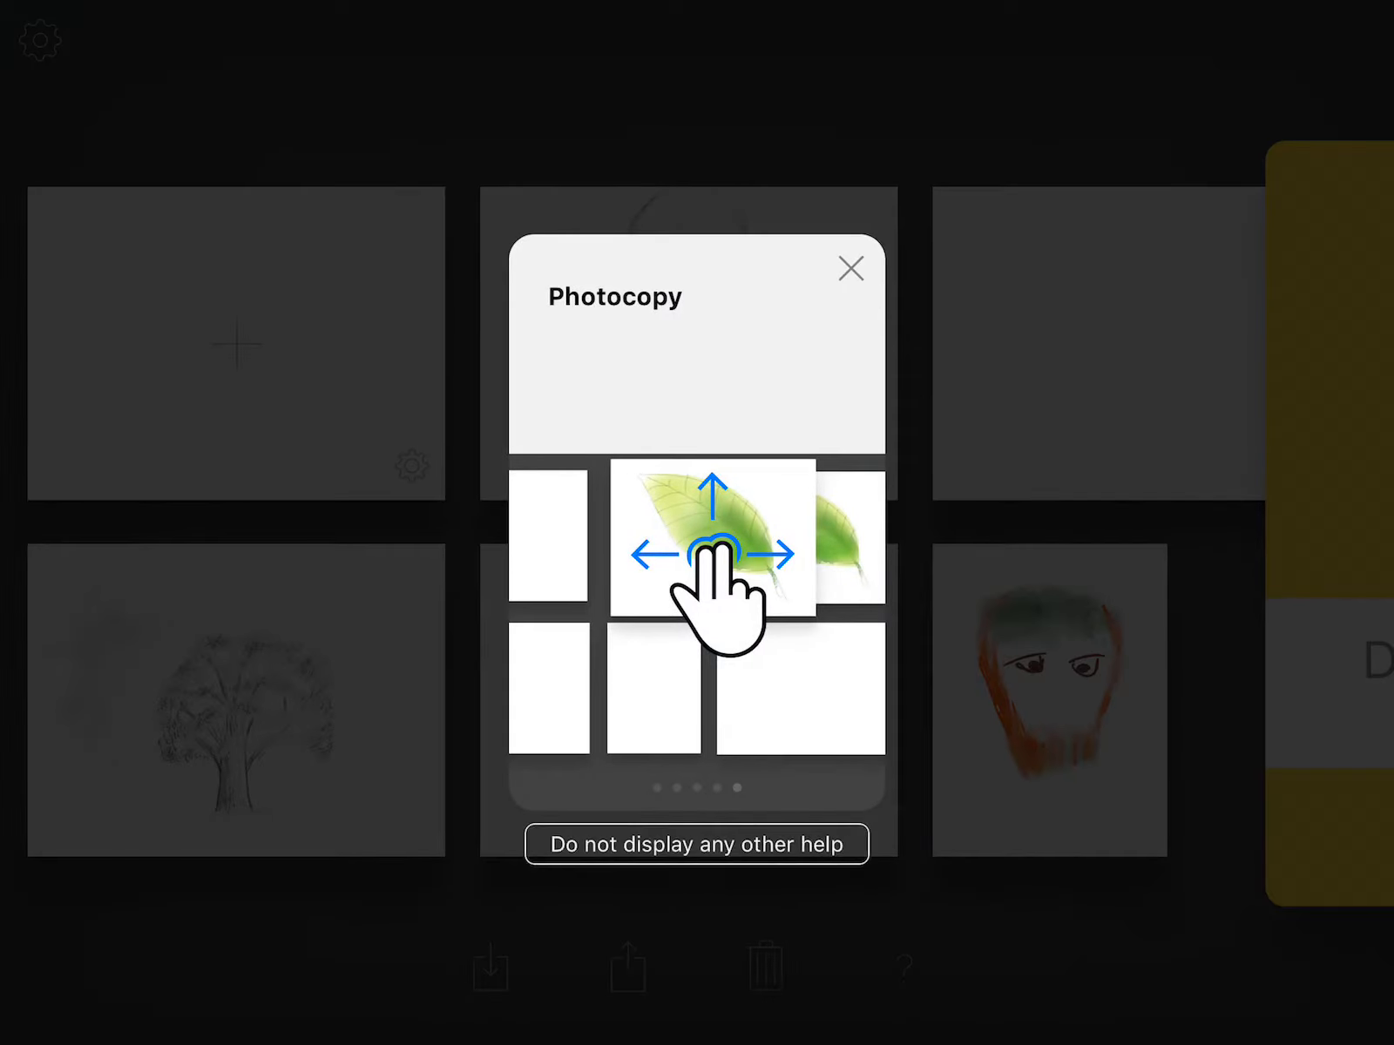
Dismiss the Photocopy help card covering the gallery.
left_click(850, 269)
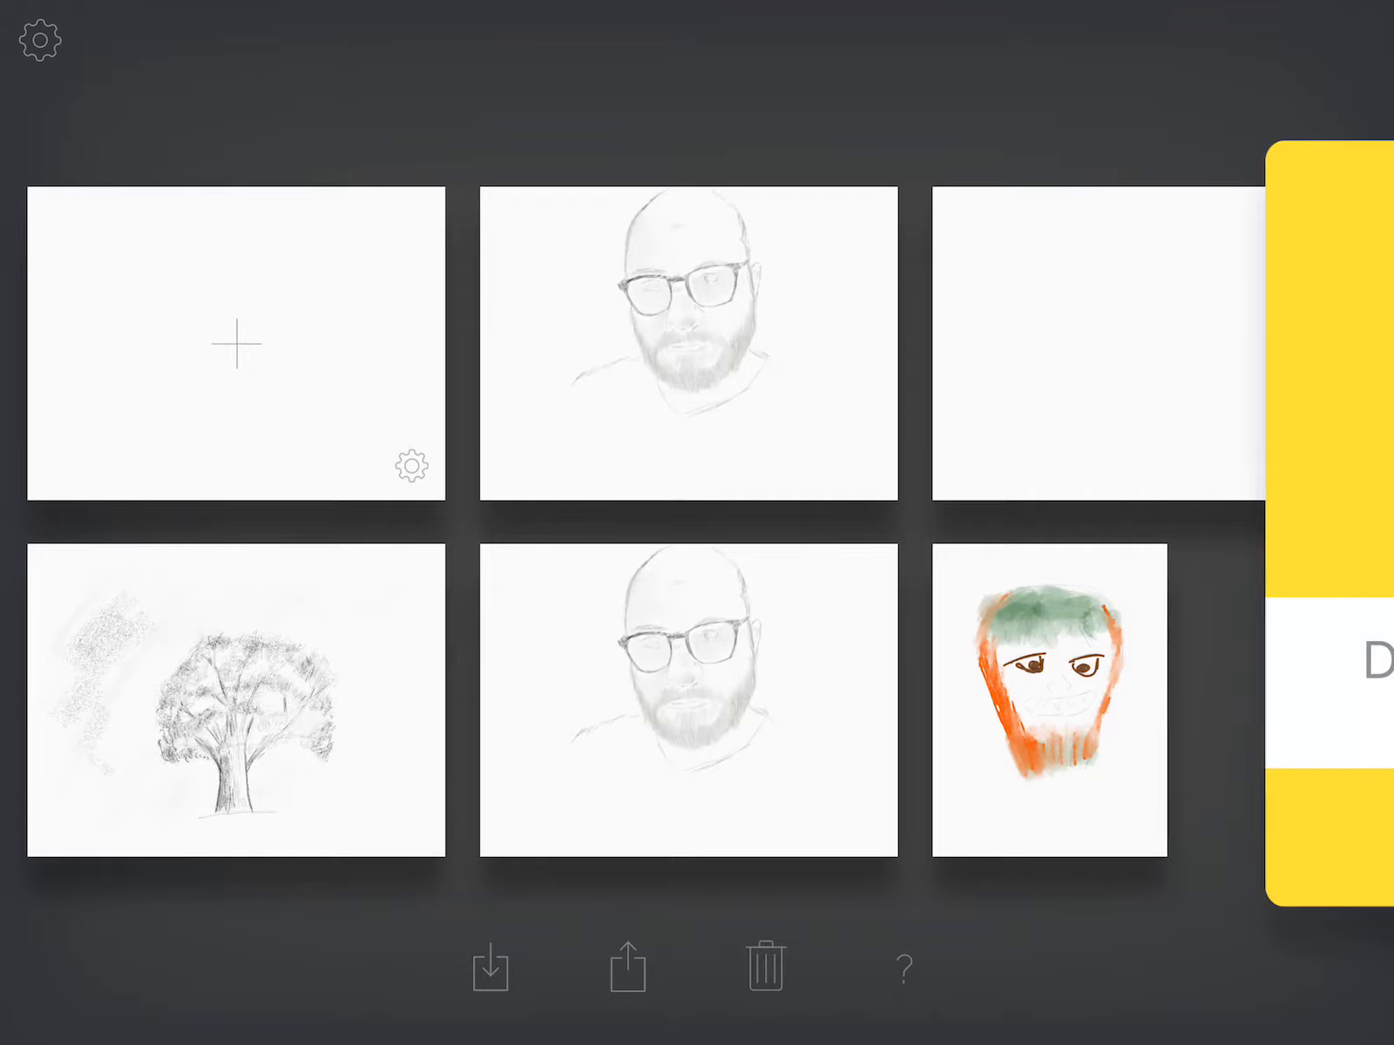
Select the tree drawing in share mode and bring up the system share sheet.
left_click(627, 967)
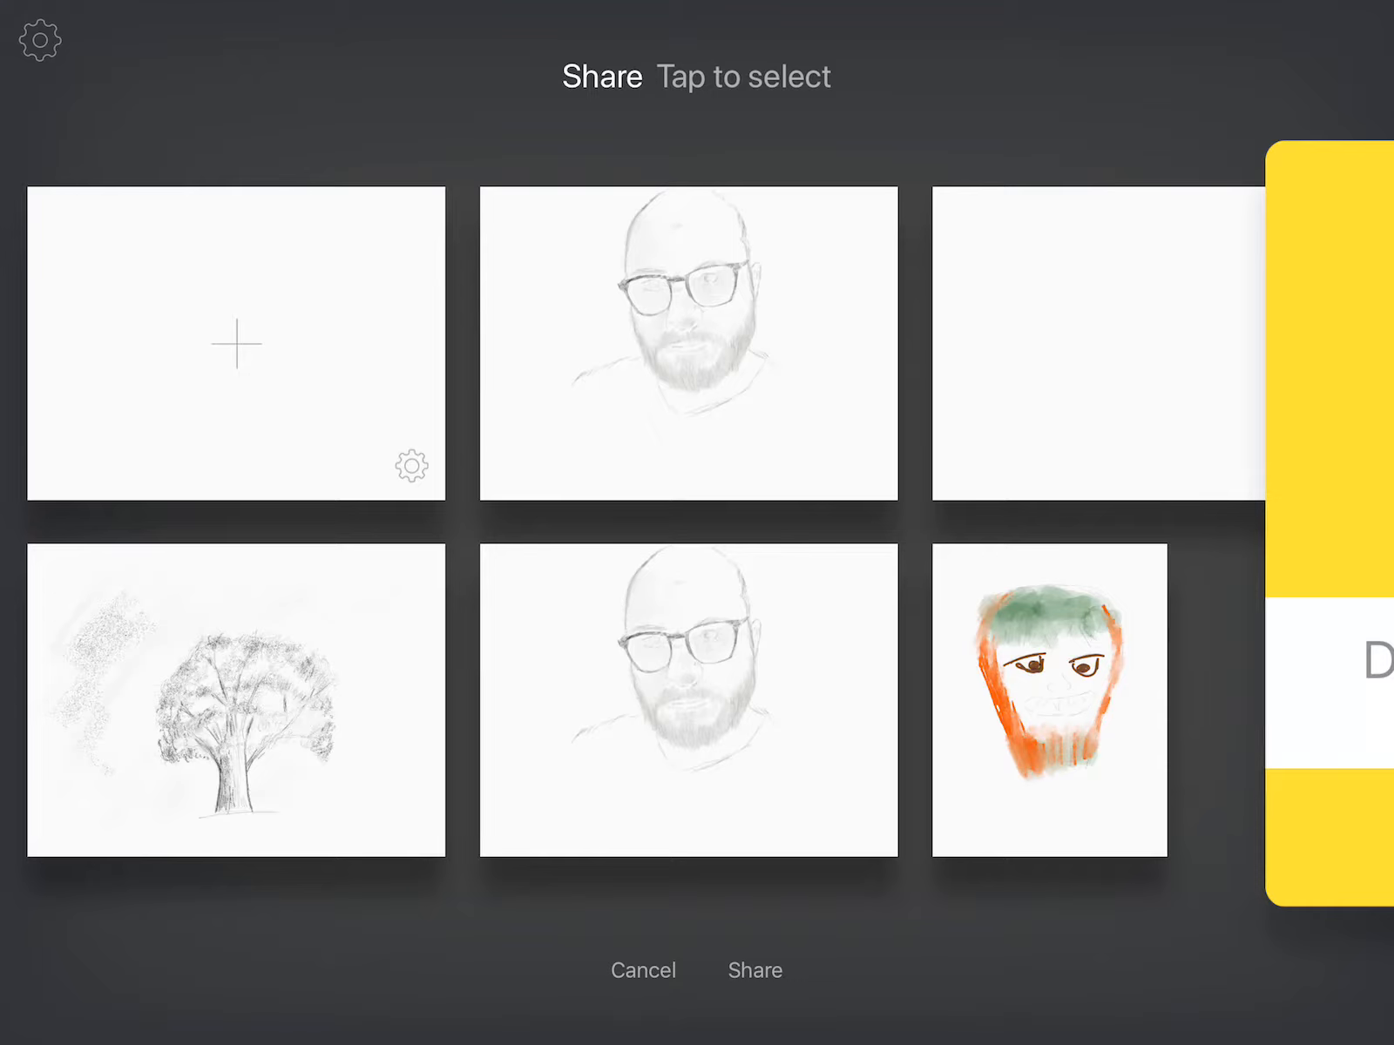
left_click(235, 700)
left_click(754, 971)
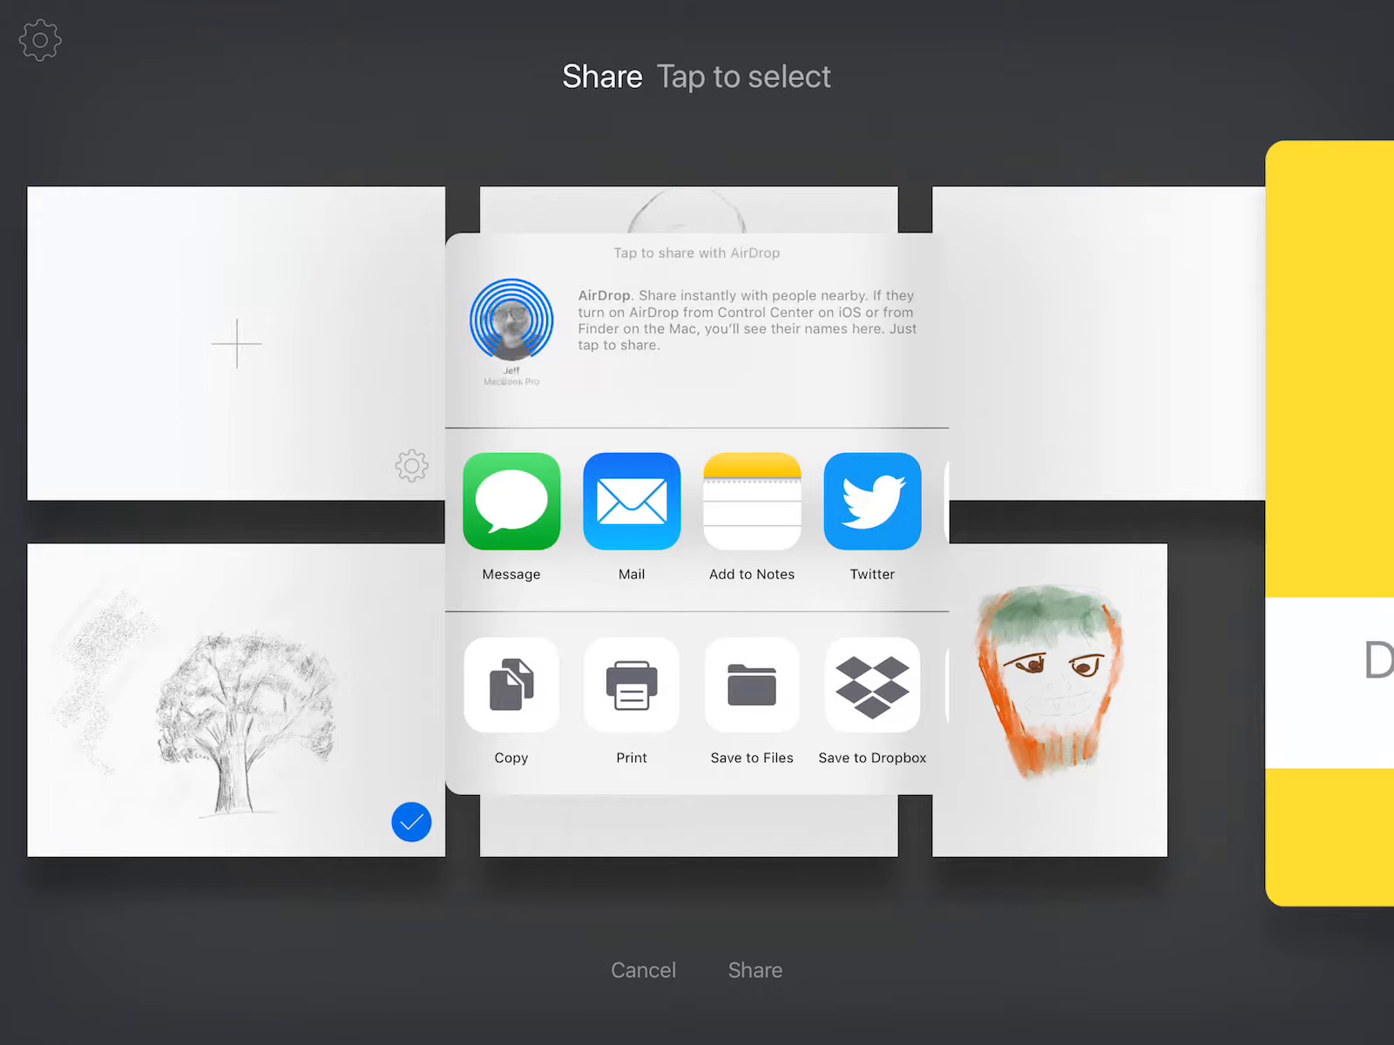
scroll(697, 702, "right", 5)
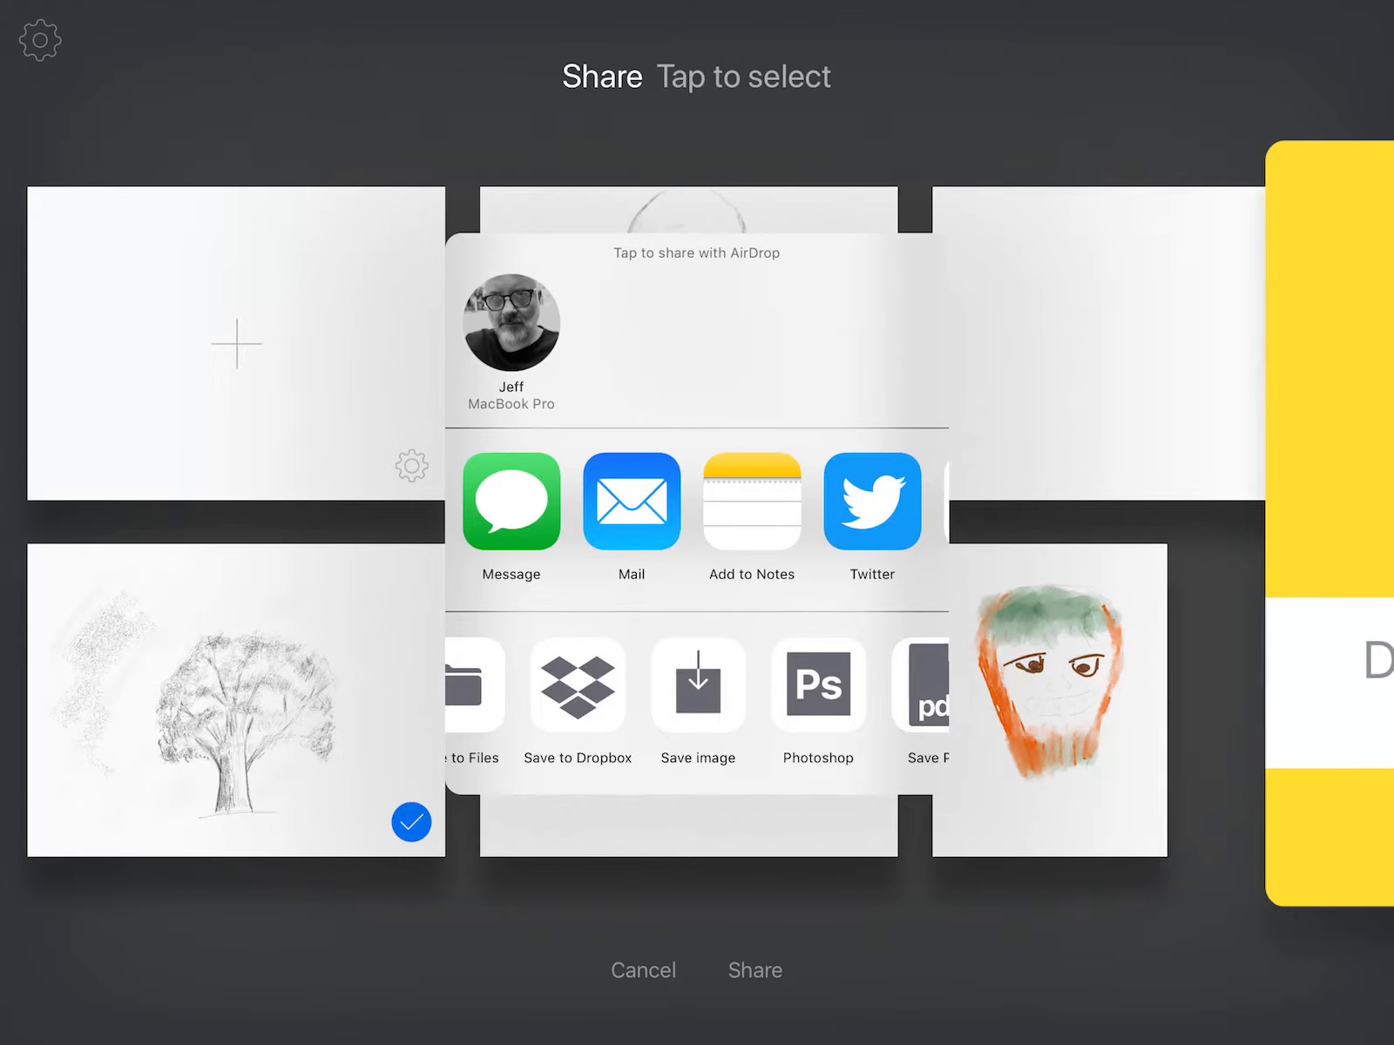
Save the tree drawing to the photo library via Save image.
left_click(699, 686)
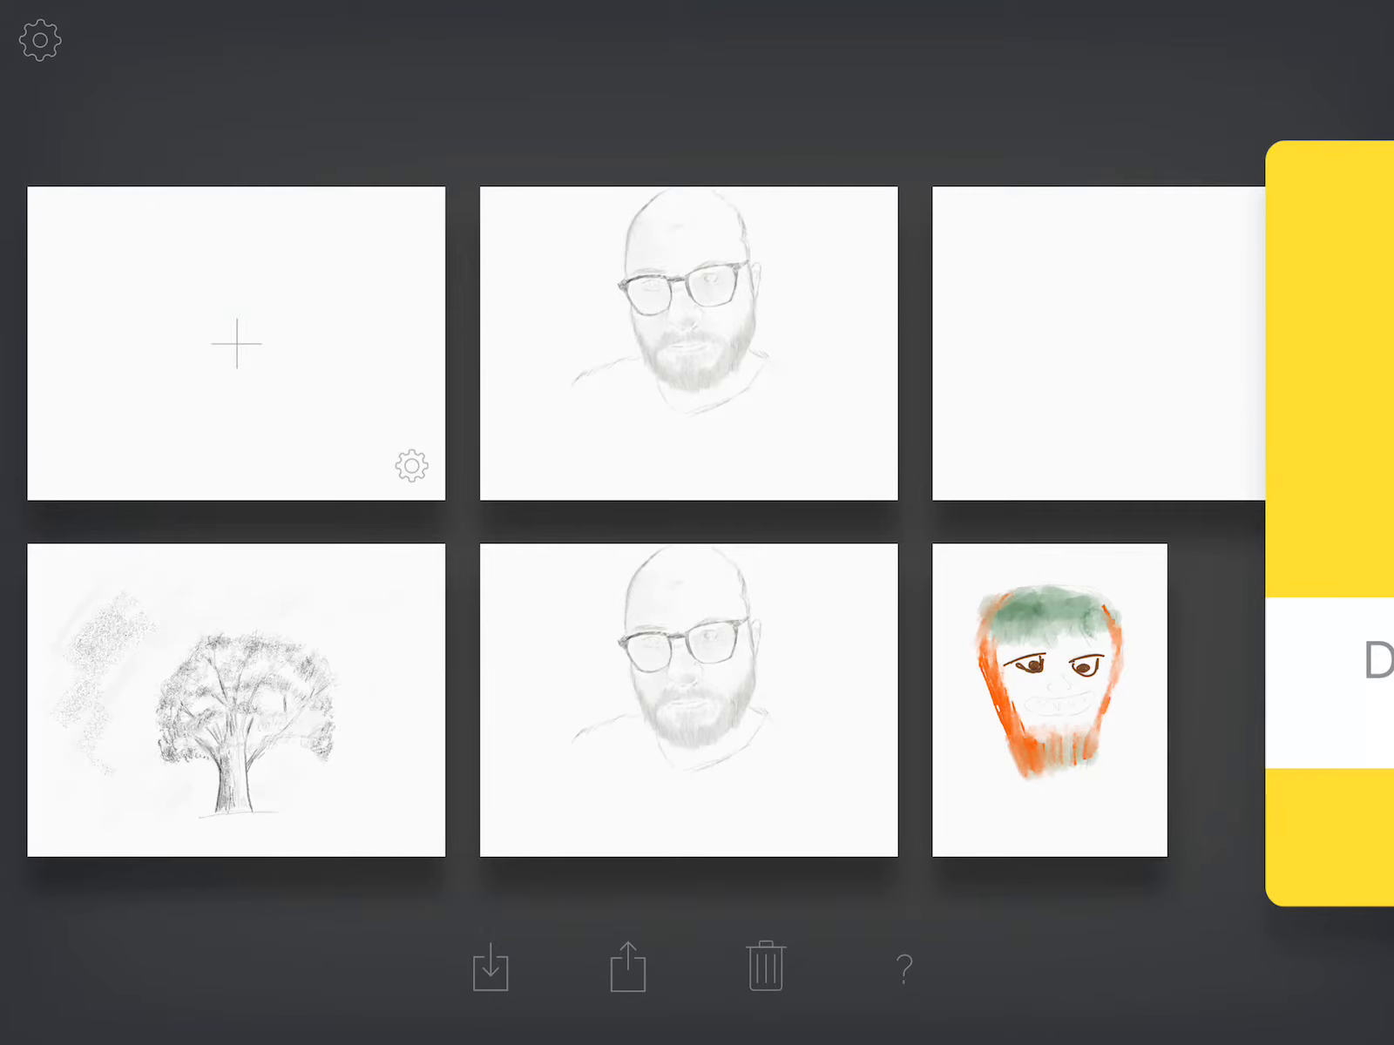
Return to the home screen, move to the next app page and launch Photos.
key("super+h")
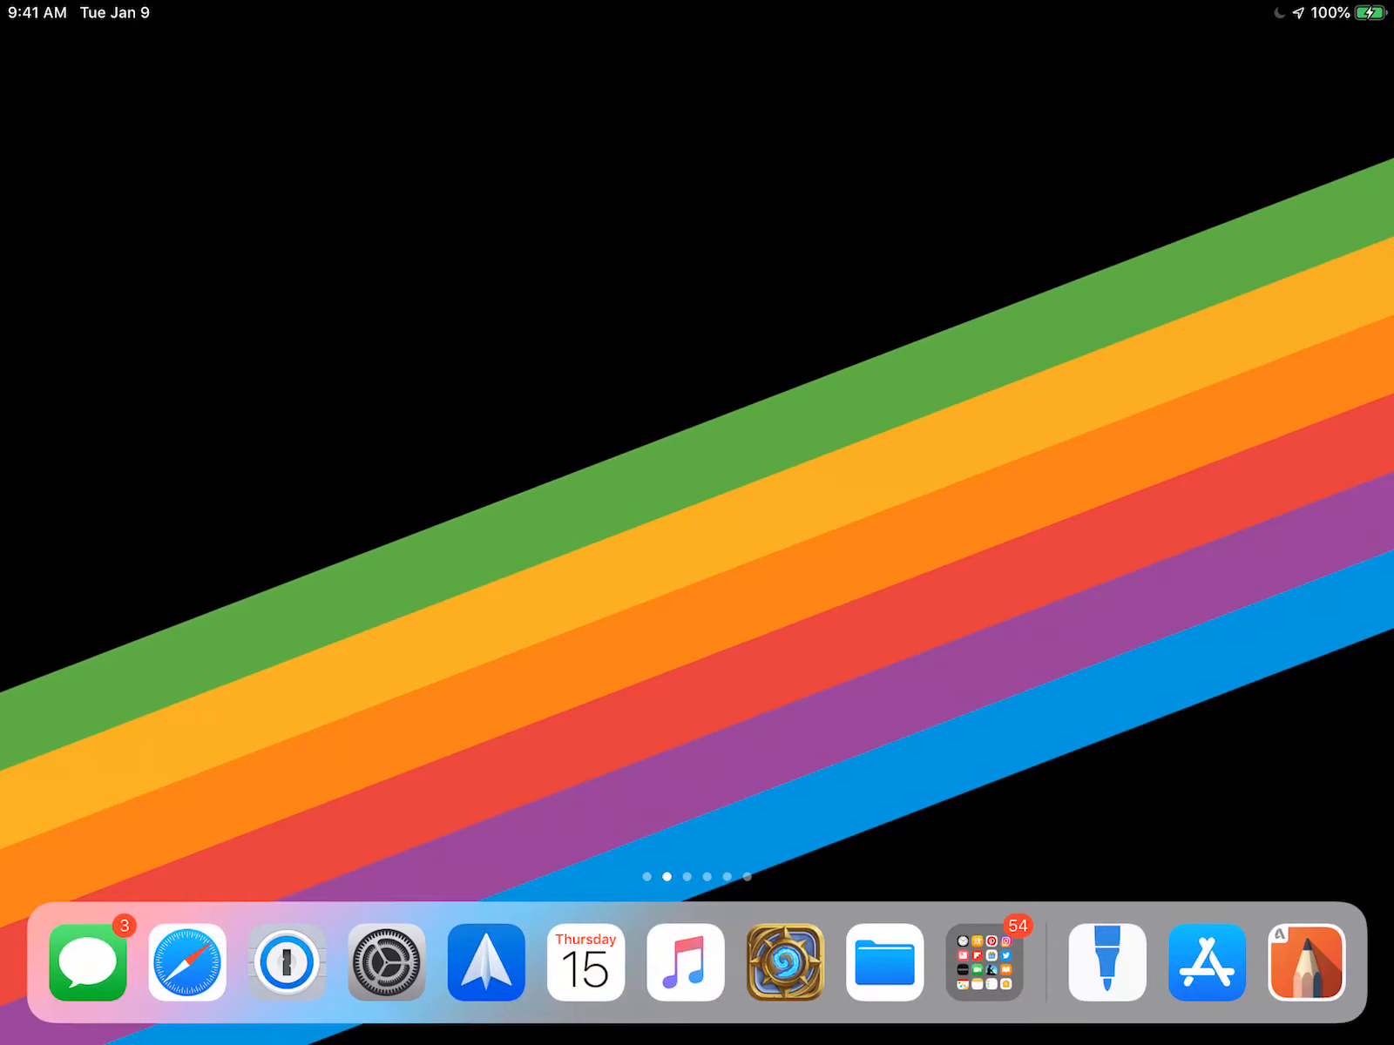
left_click_drag(1089, 436, 327, 436)
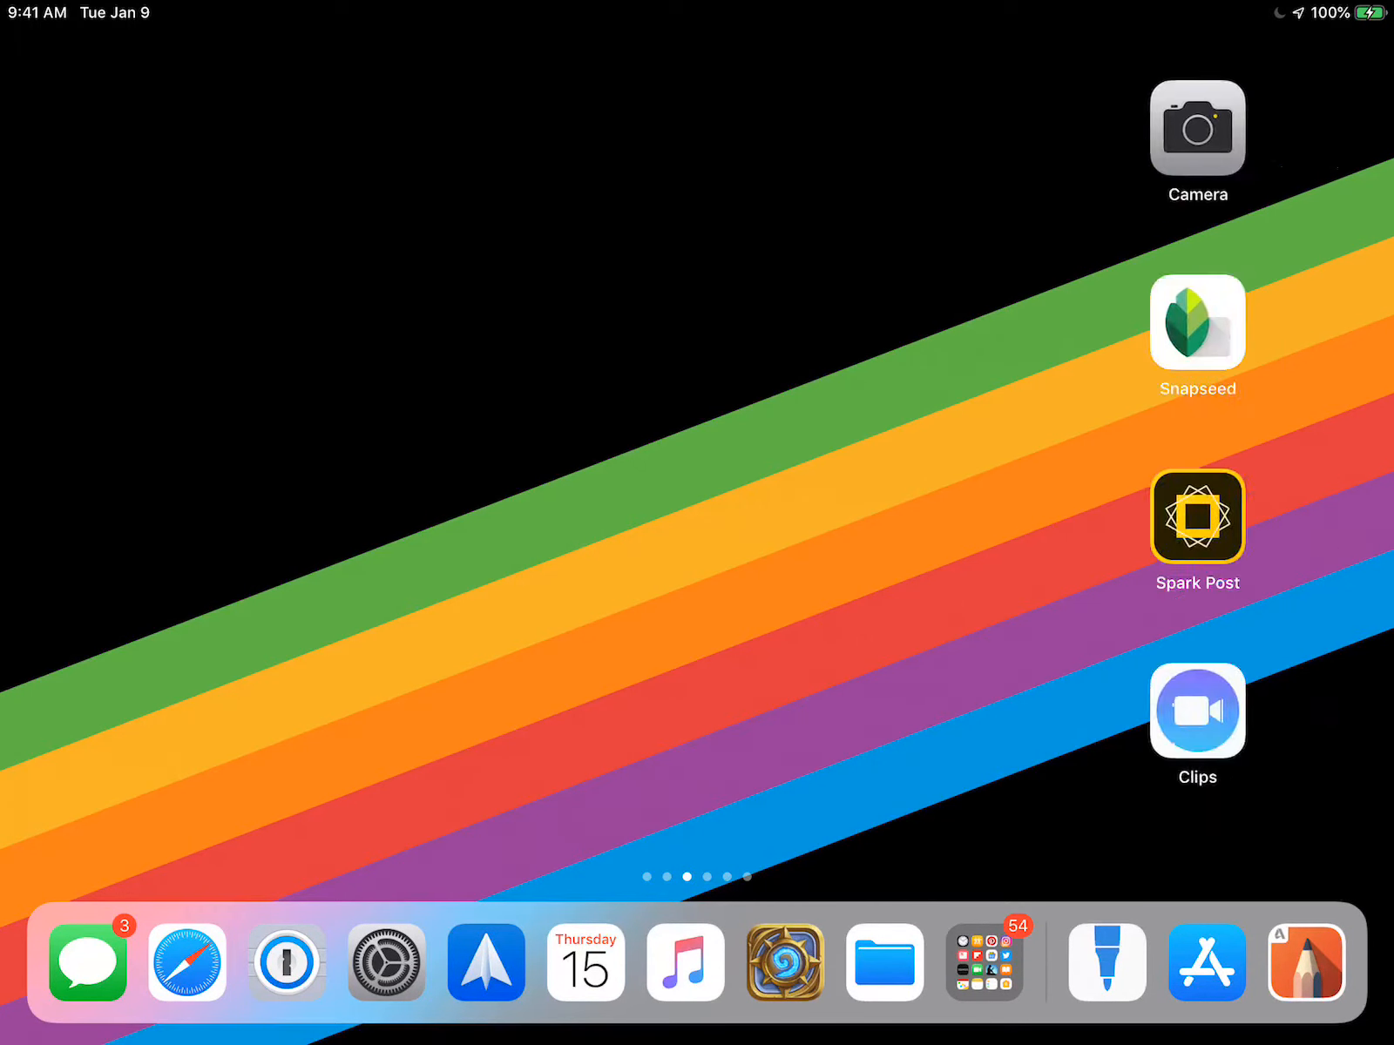
left_click(697, 128)
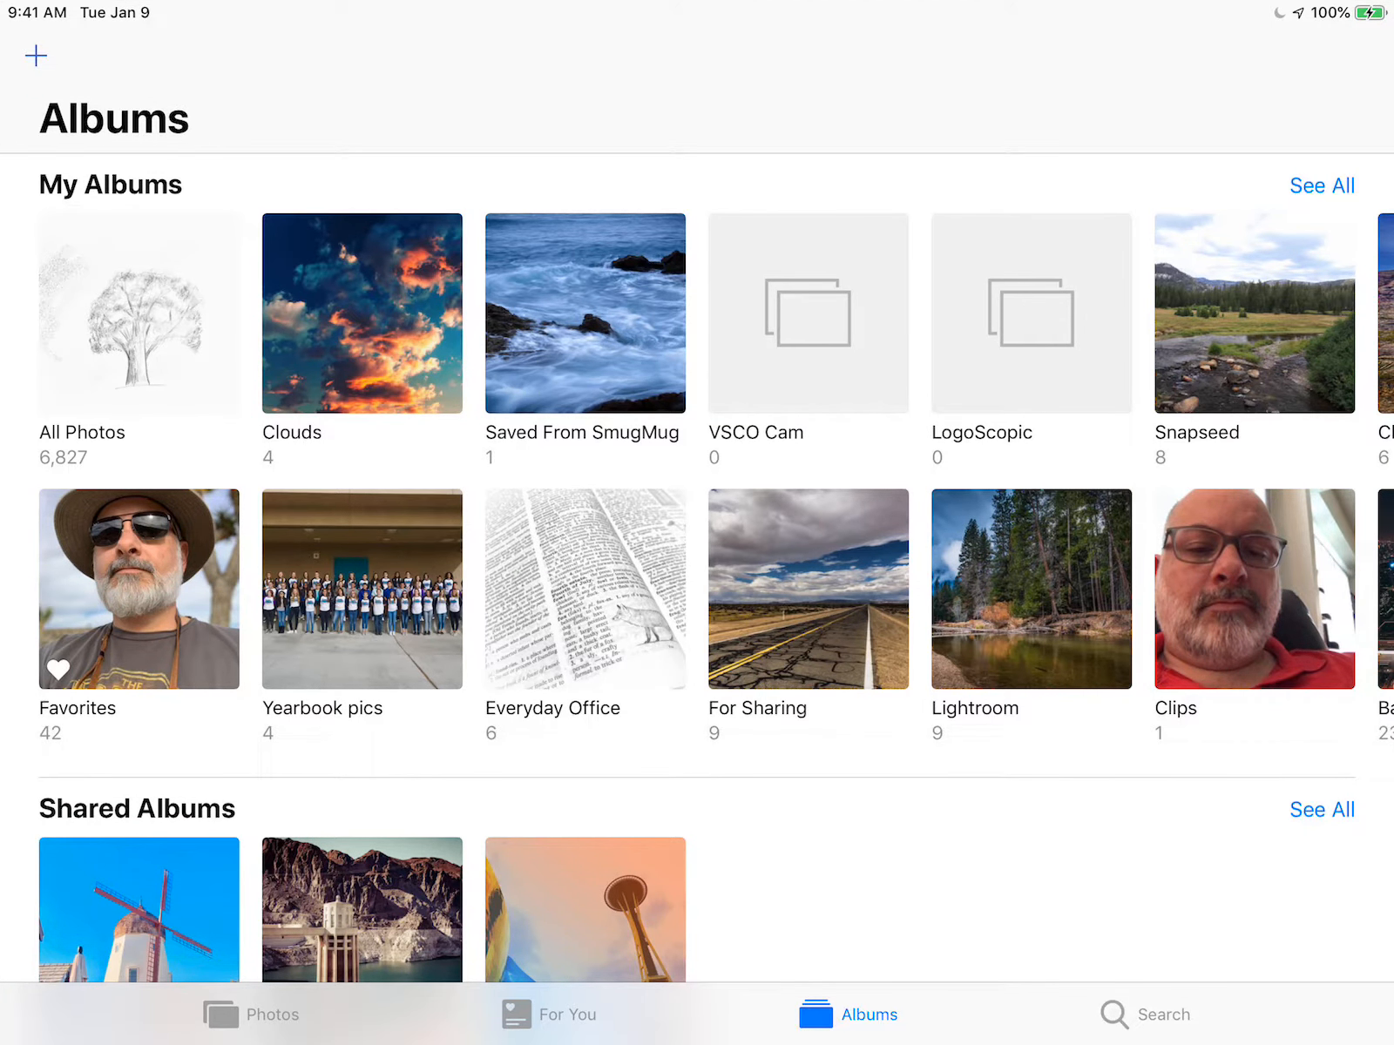
View the pine tree sketch full-screen from All Photos, then return home.
left_click(138, 313)
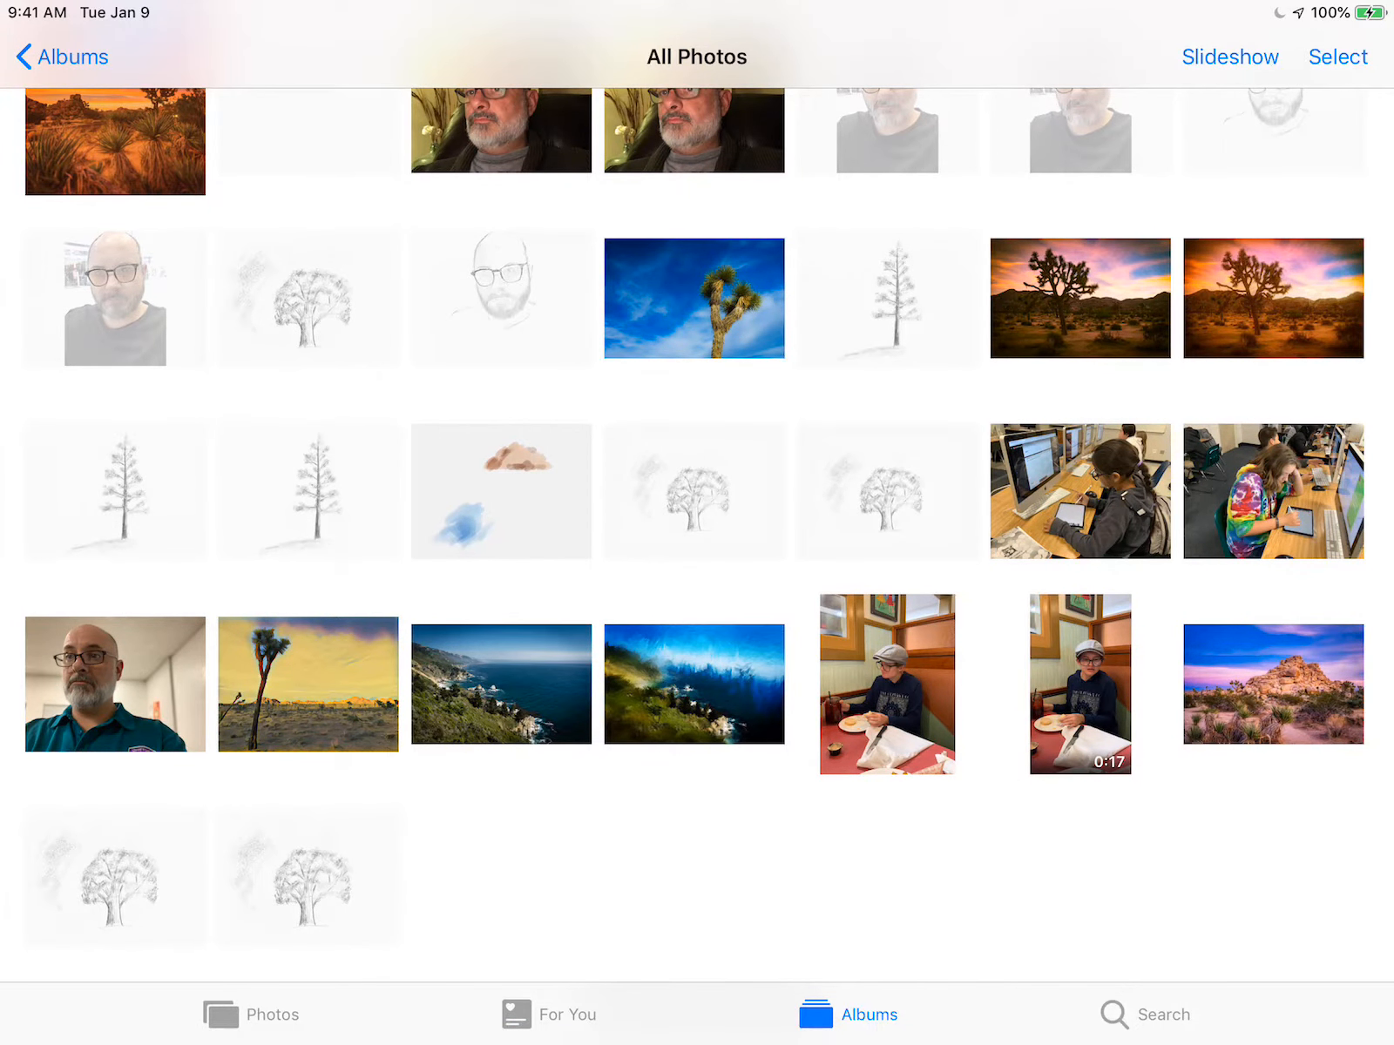
scroll(697, 523, "up", 2)
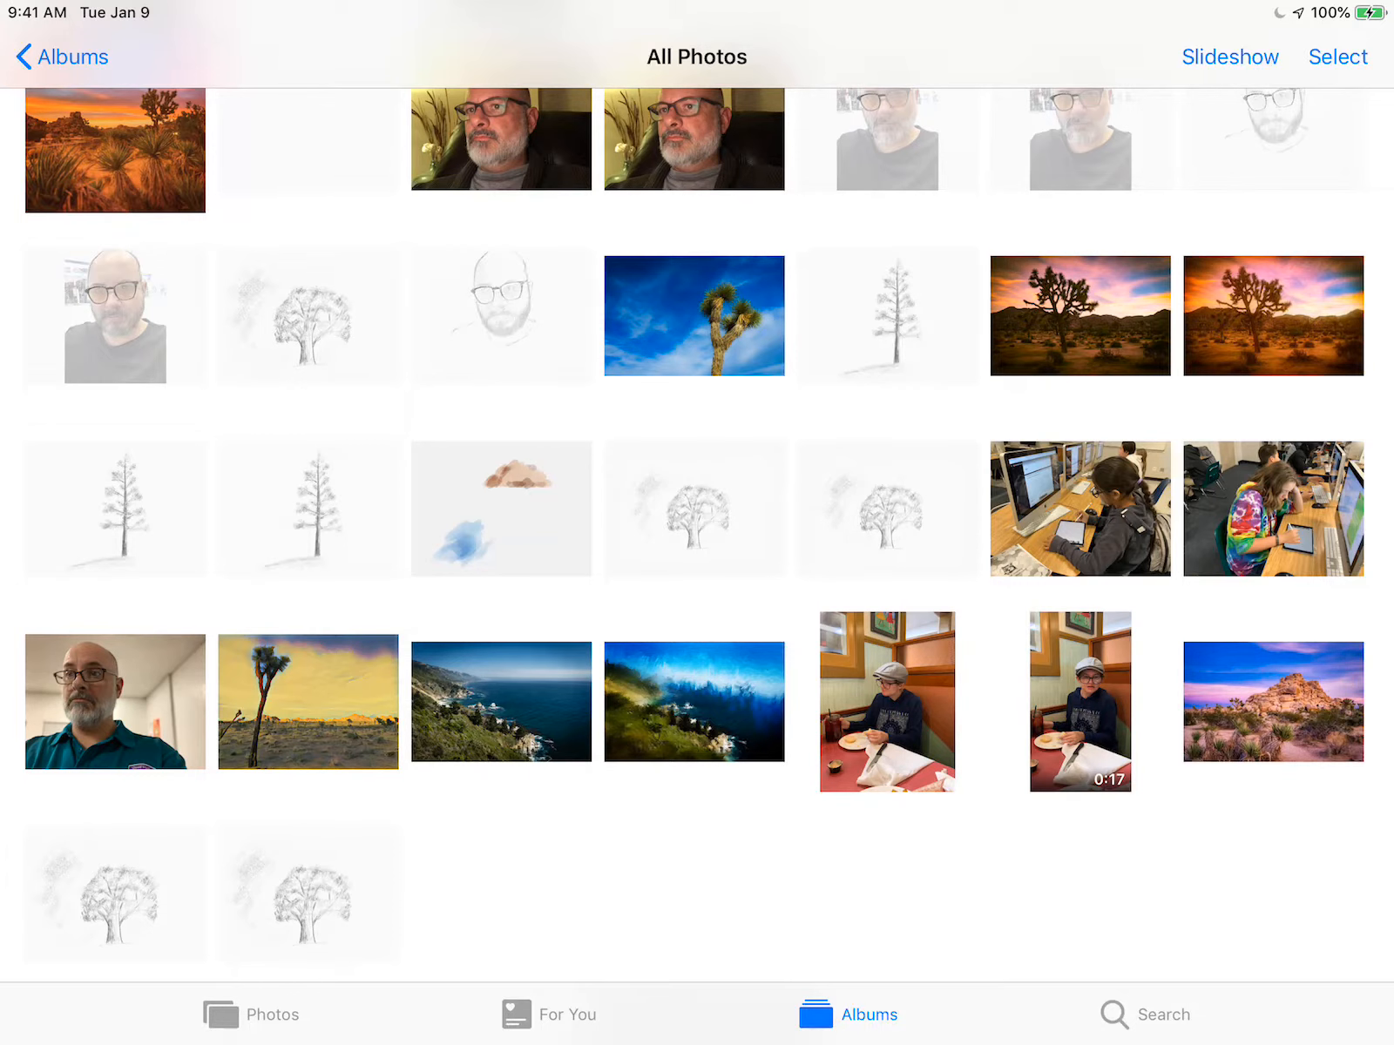
left_click(888, 312)
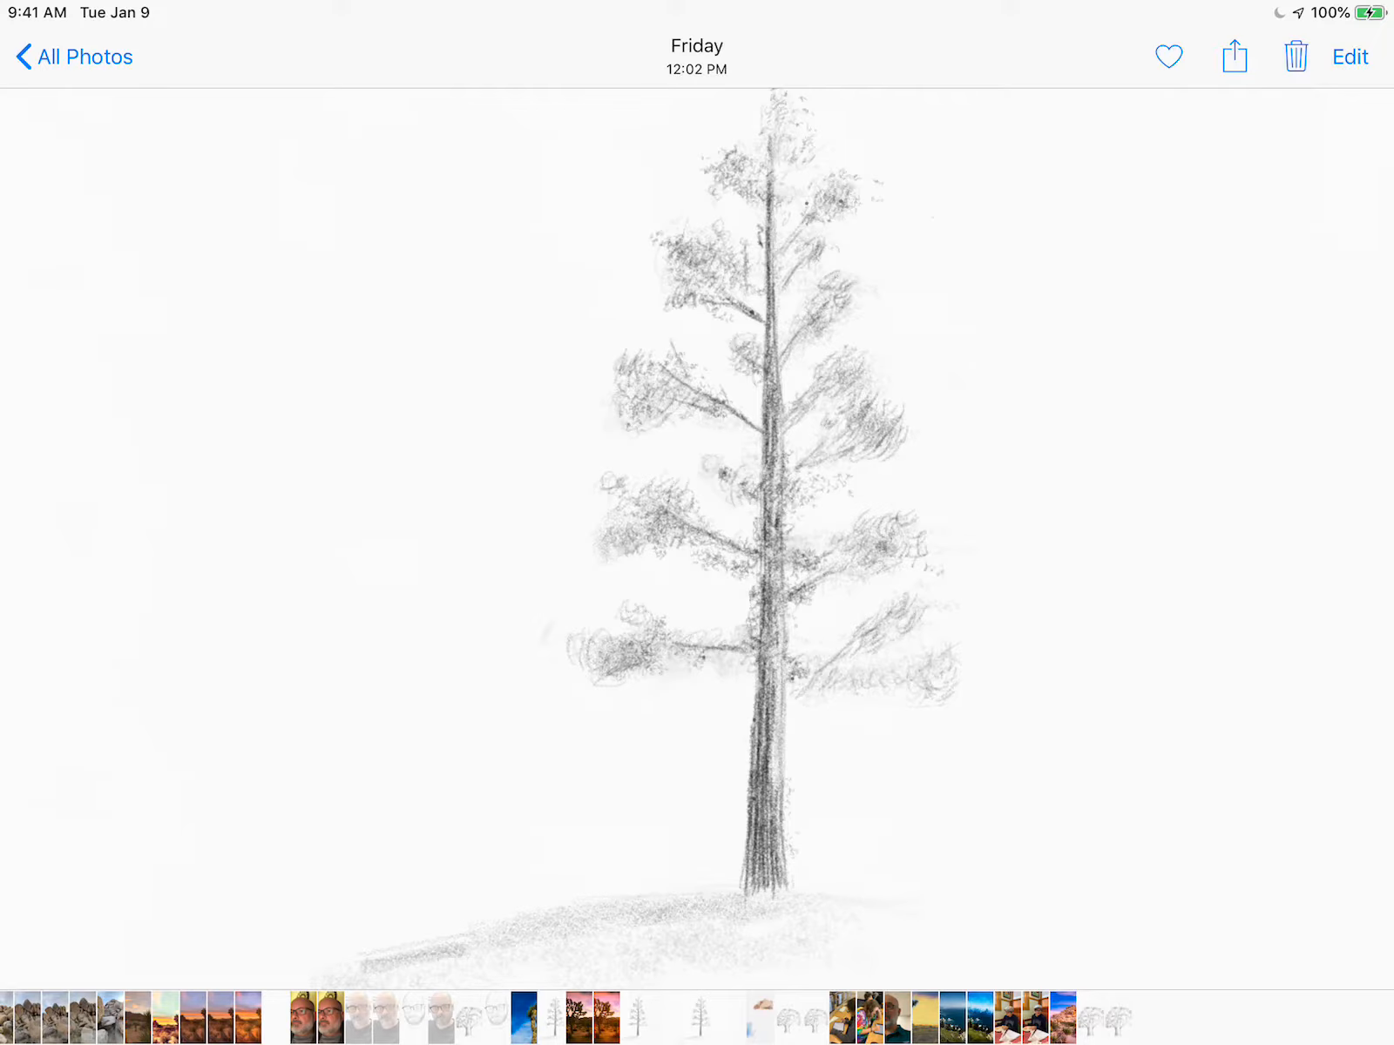
key("super+h")
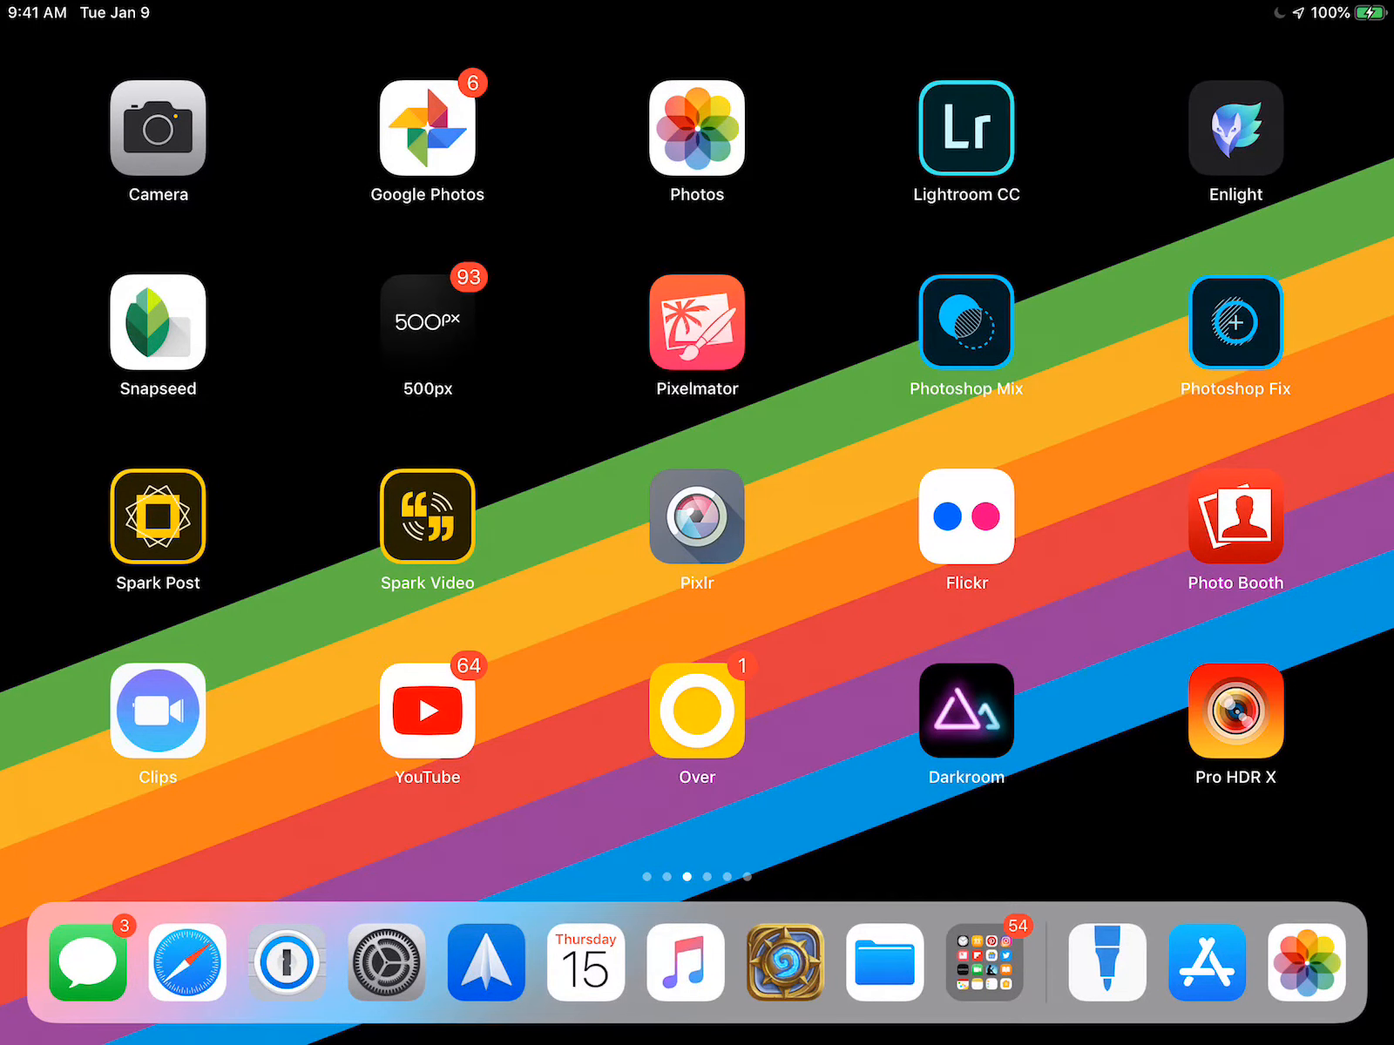
Swipe to the Google apps page and launch Chrome on the Aeries sign-in tab.
left_click_drag(980, 436, 327, 435)
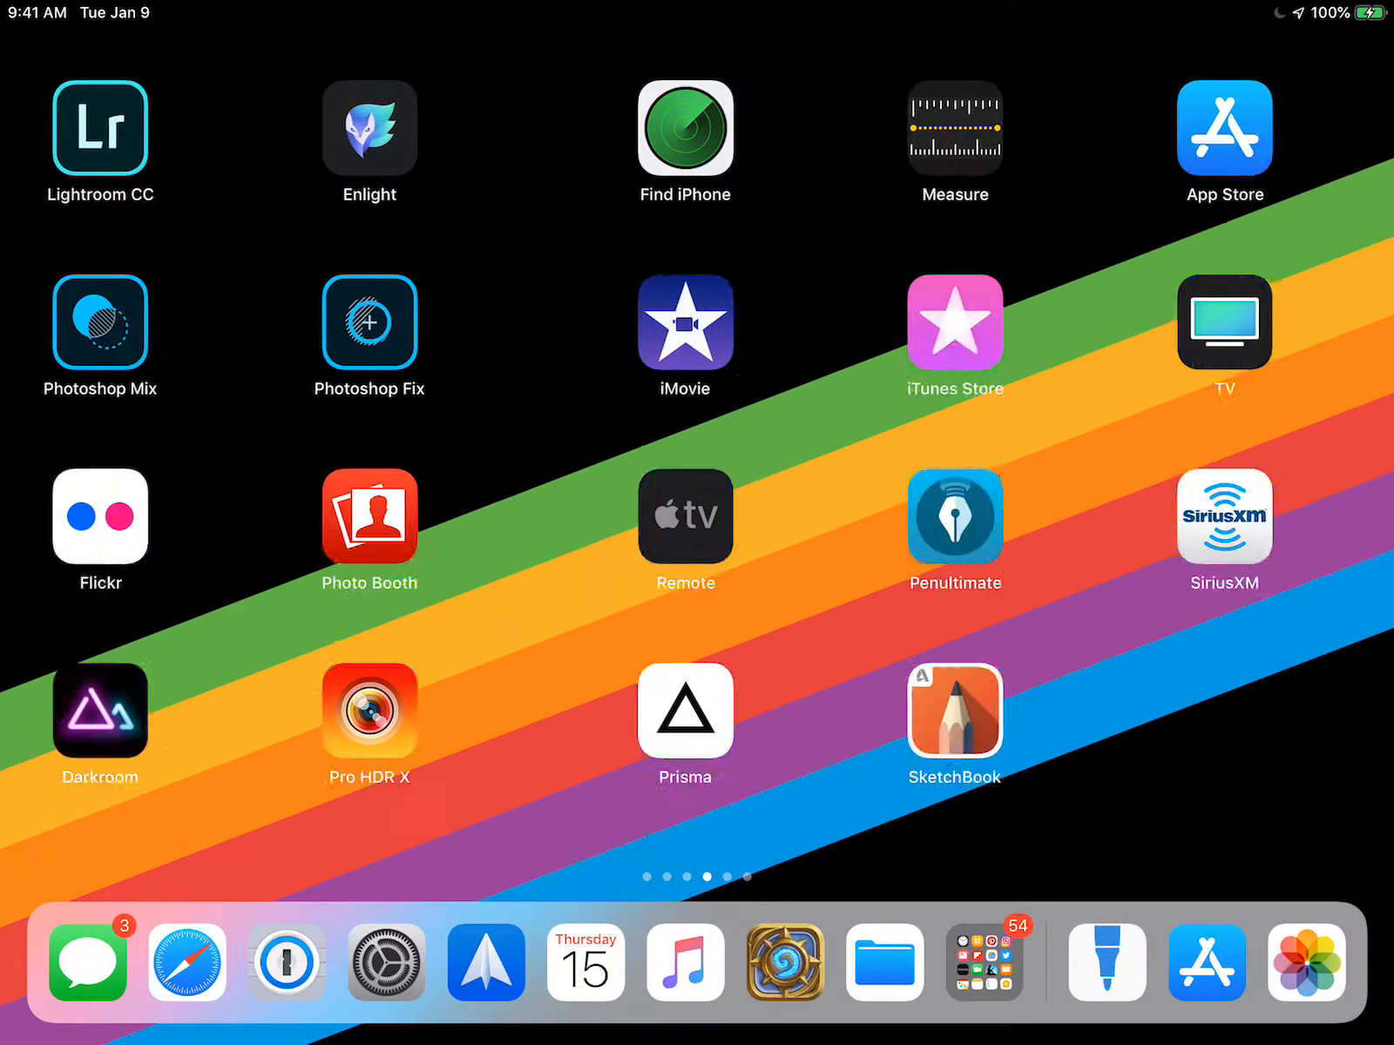
left_click_drag(980, 436, 327, 436)
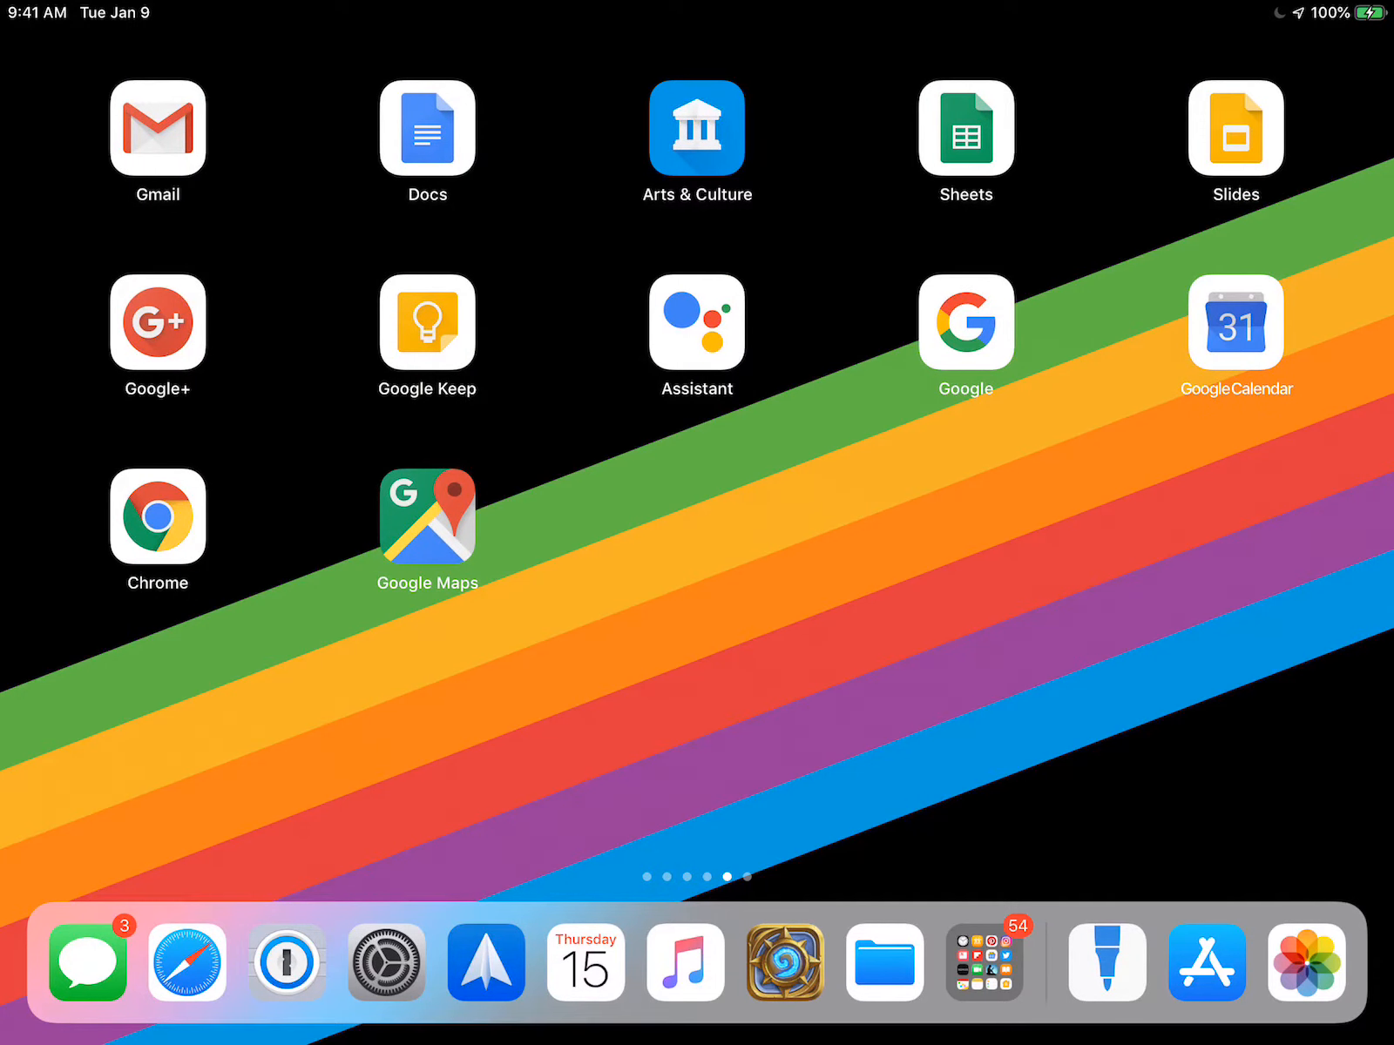
left_click(158, 516)
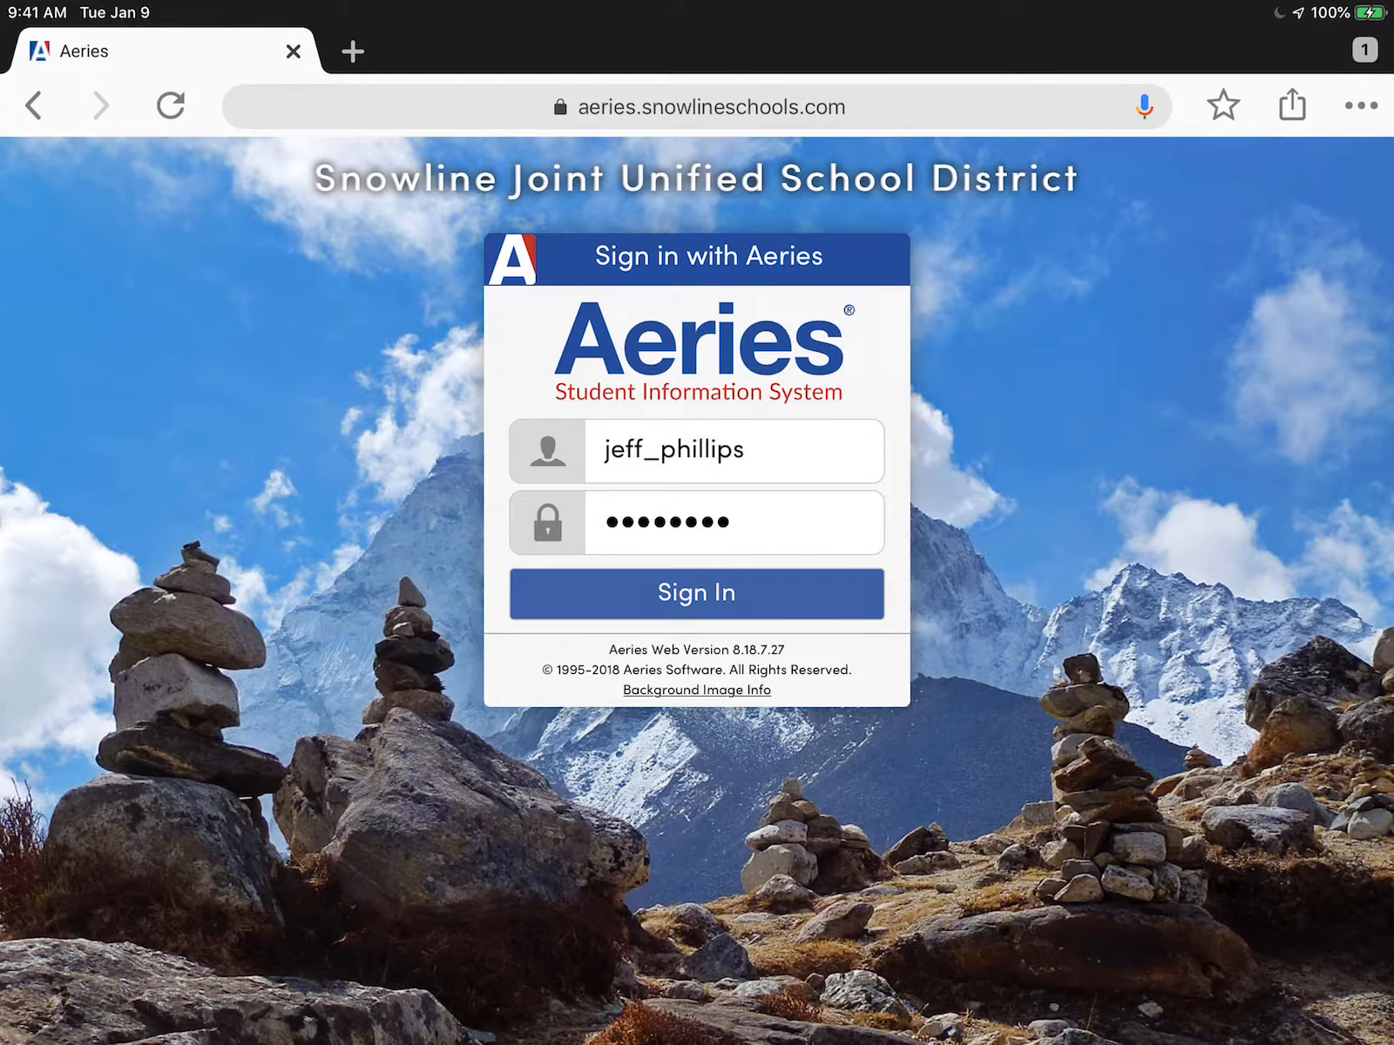
Load the Google Classroom address in a new Chrome tab, listing the Digital Art classes.
left_click(352, 51)
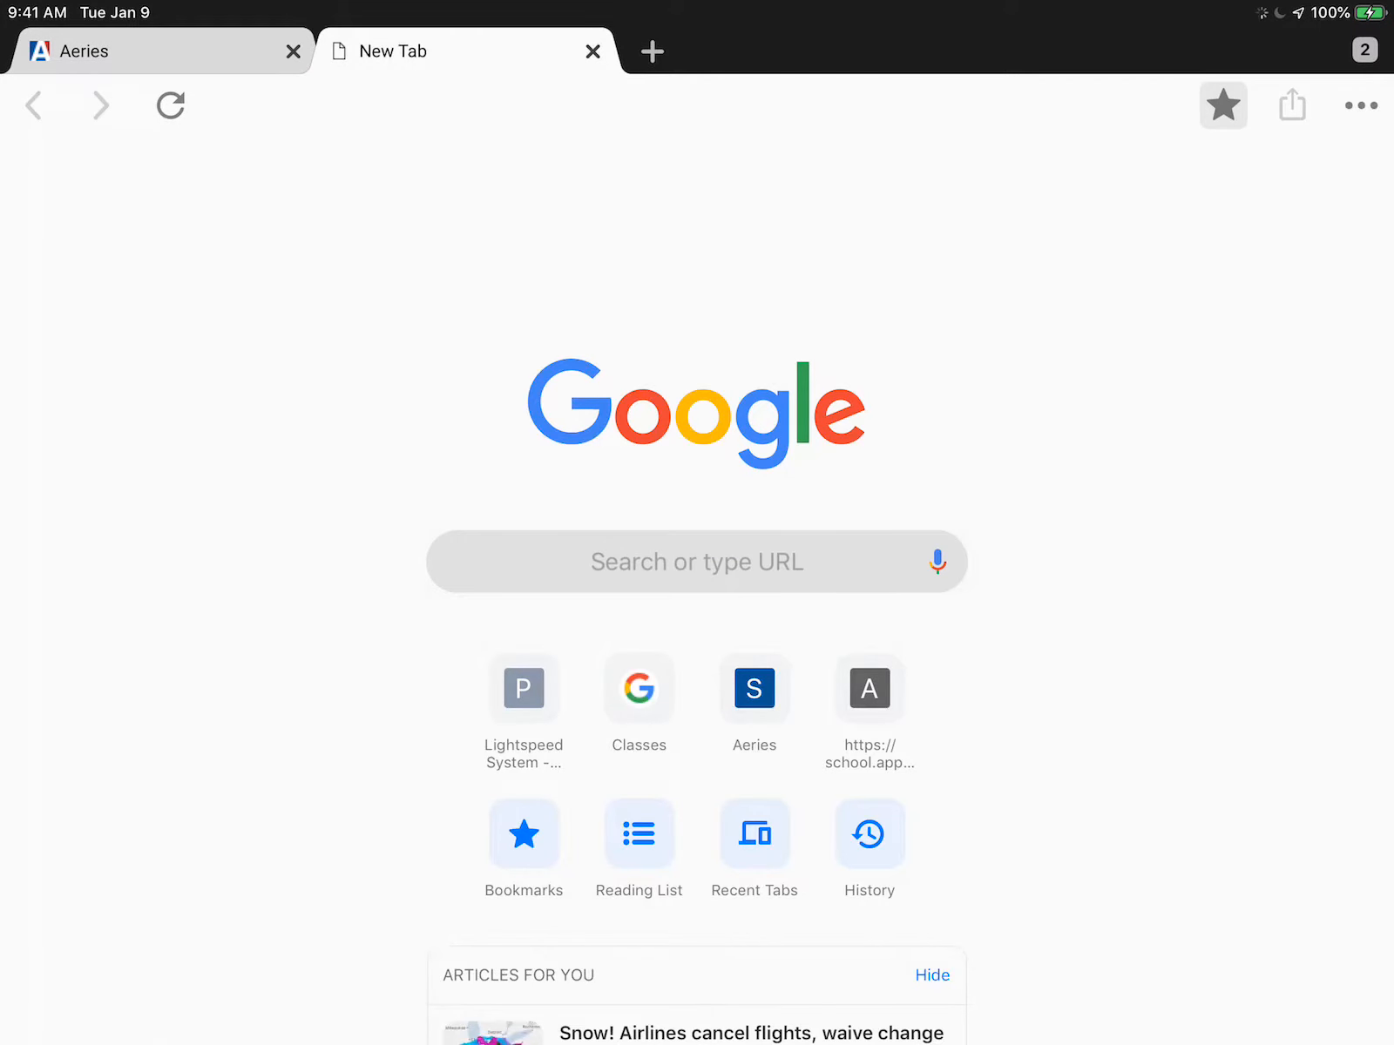
left_click(696, 561)
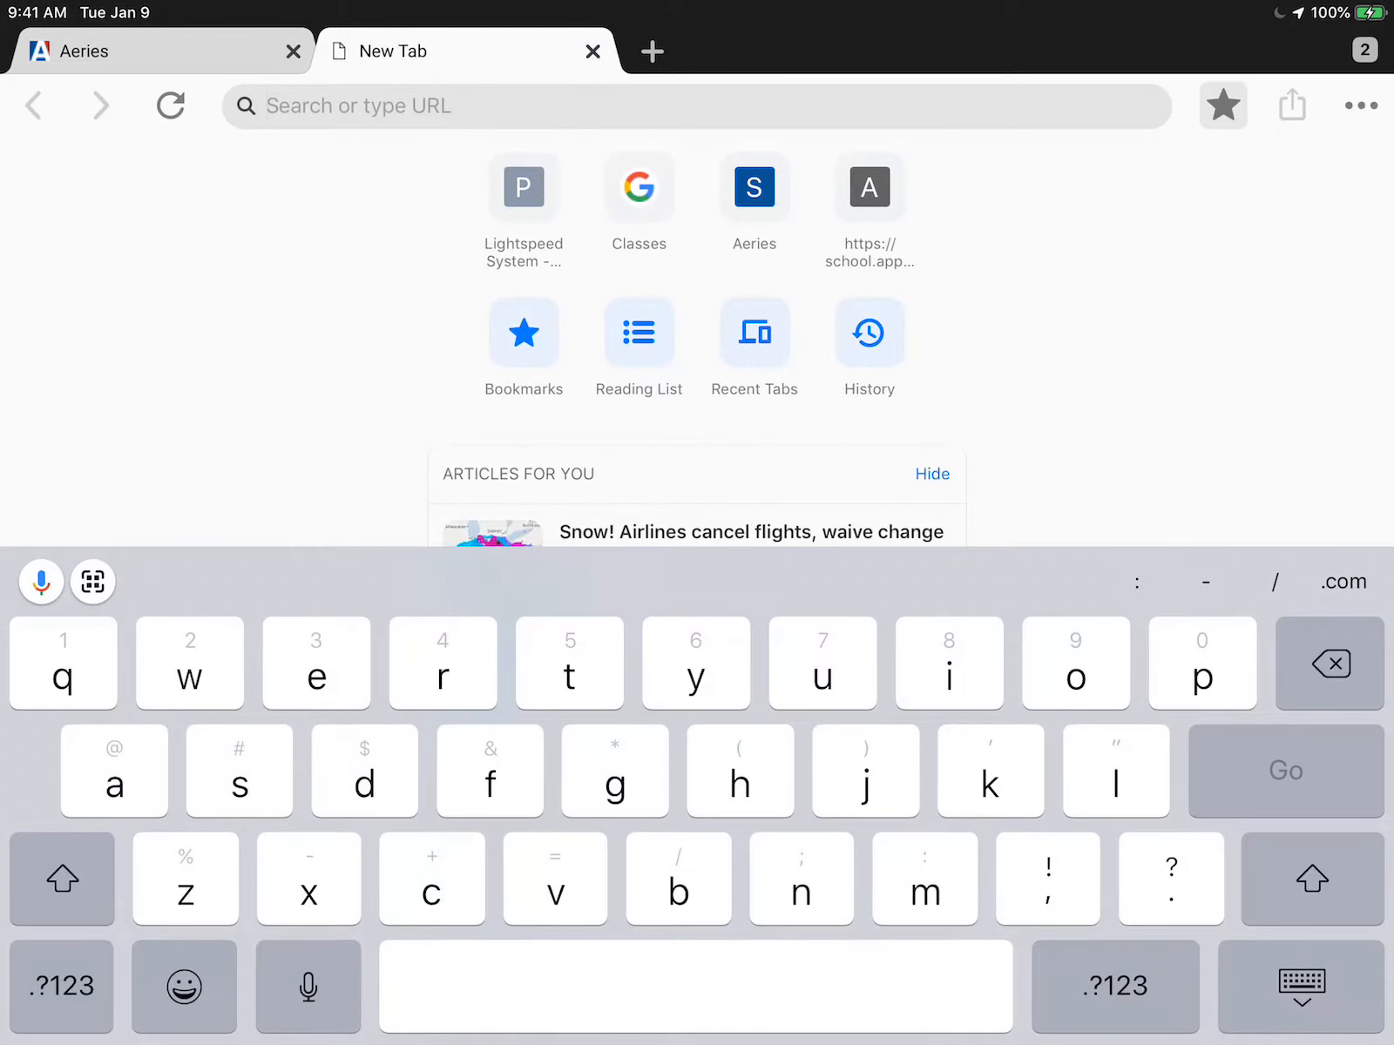
type("classroom.google.com/h")
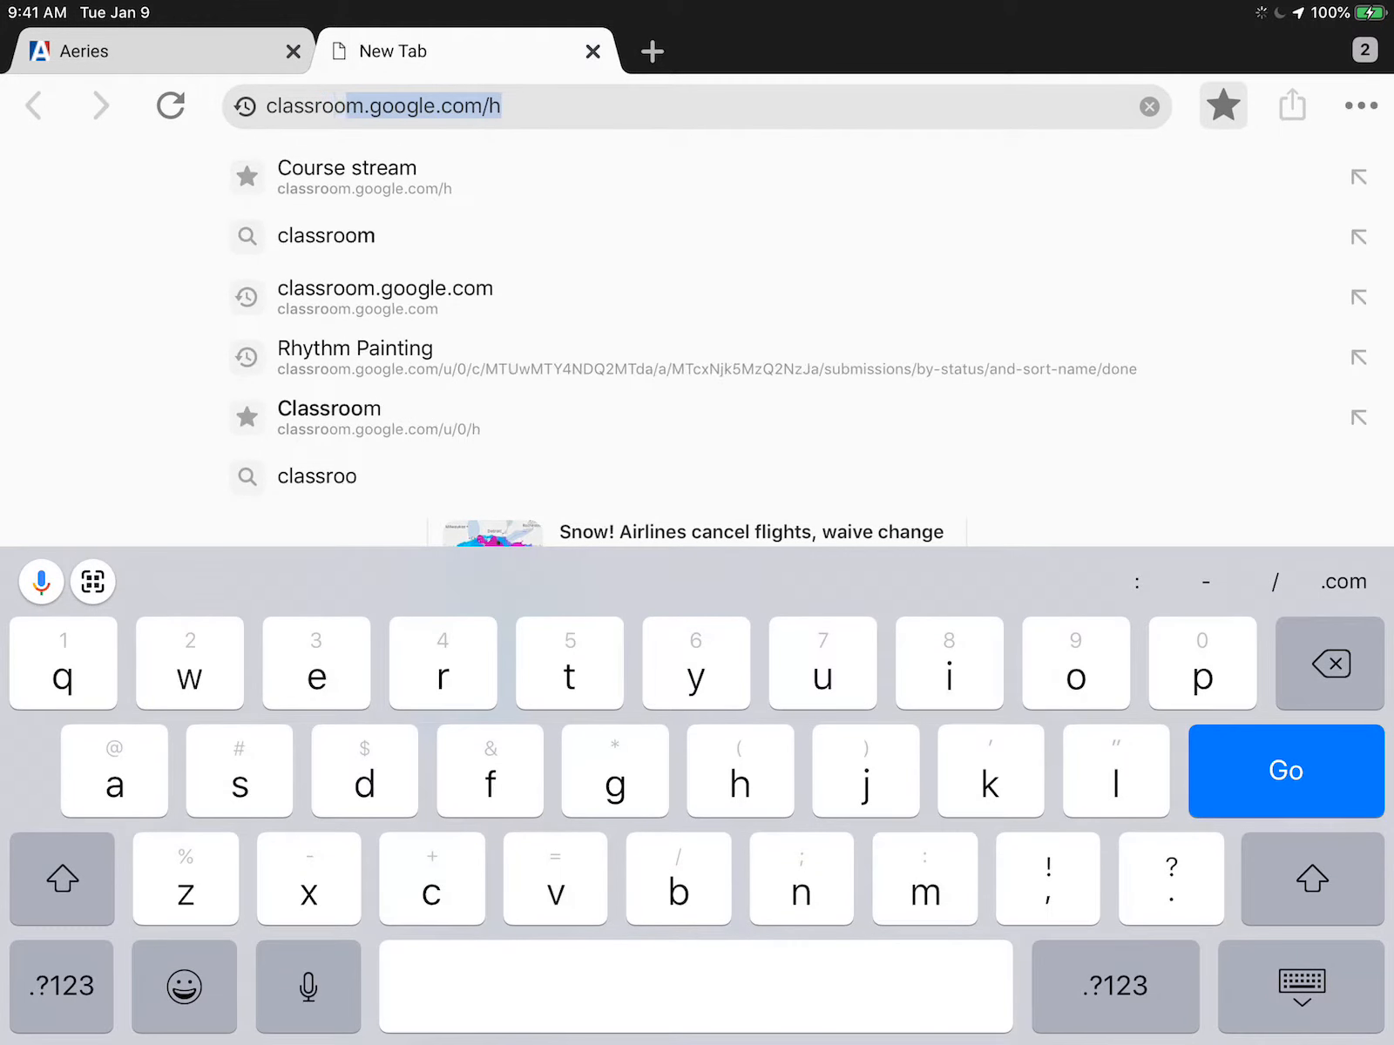
key("Return")
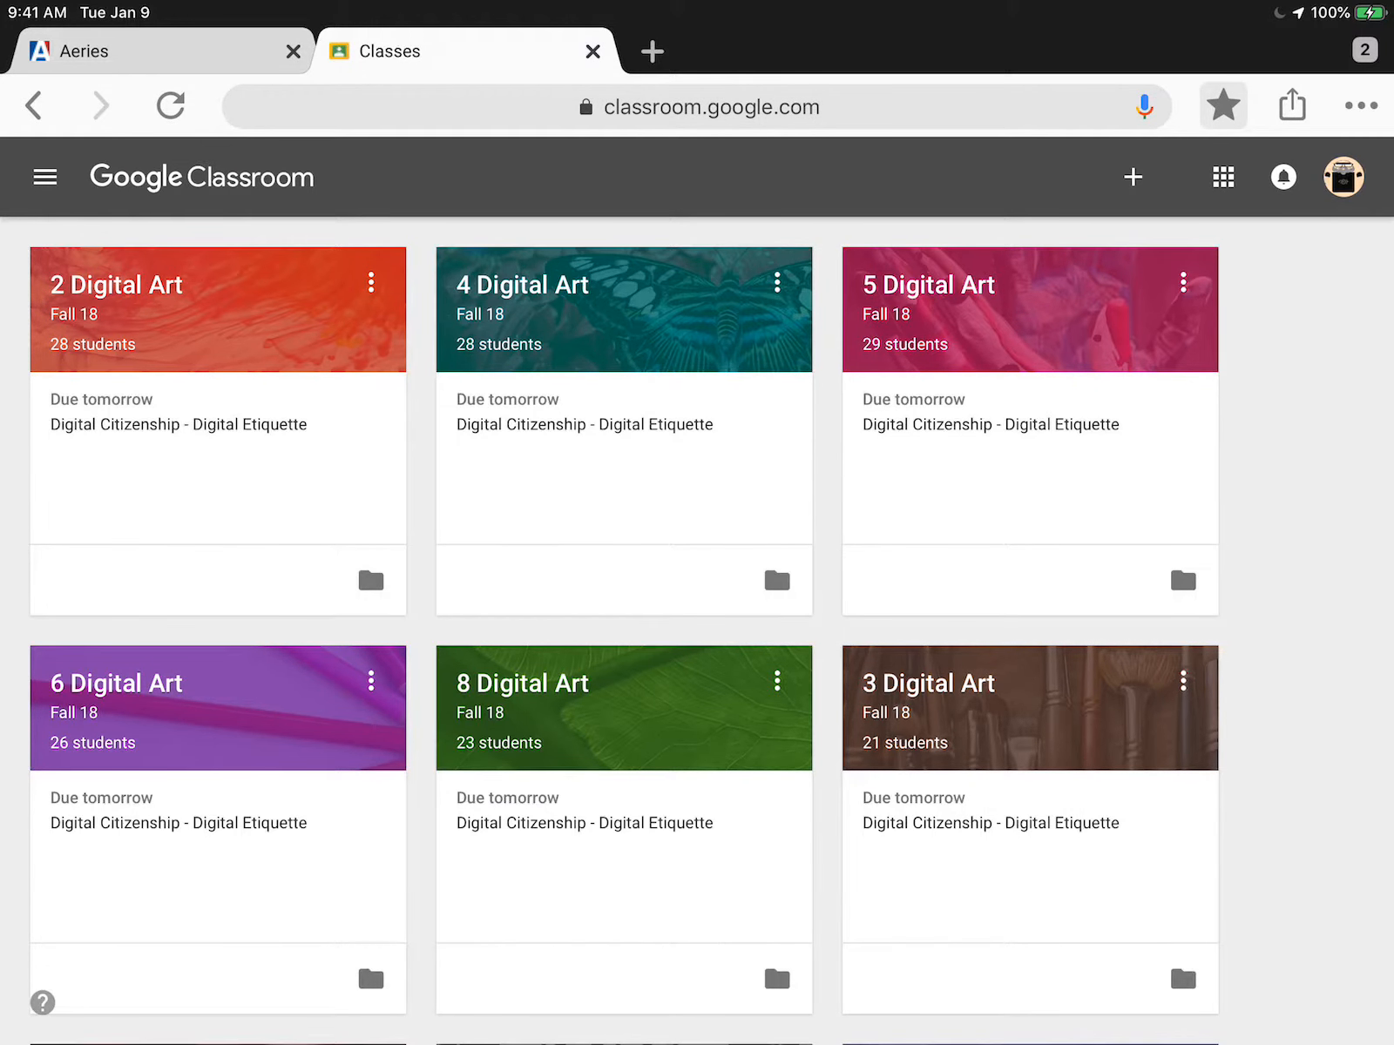
Open the 4 Digital Art Fall 18 stream, switch back to Sketch School, then return home.
left_click(523, 285)
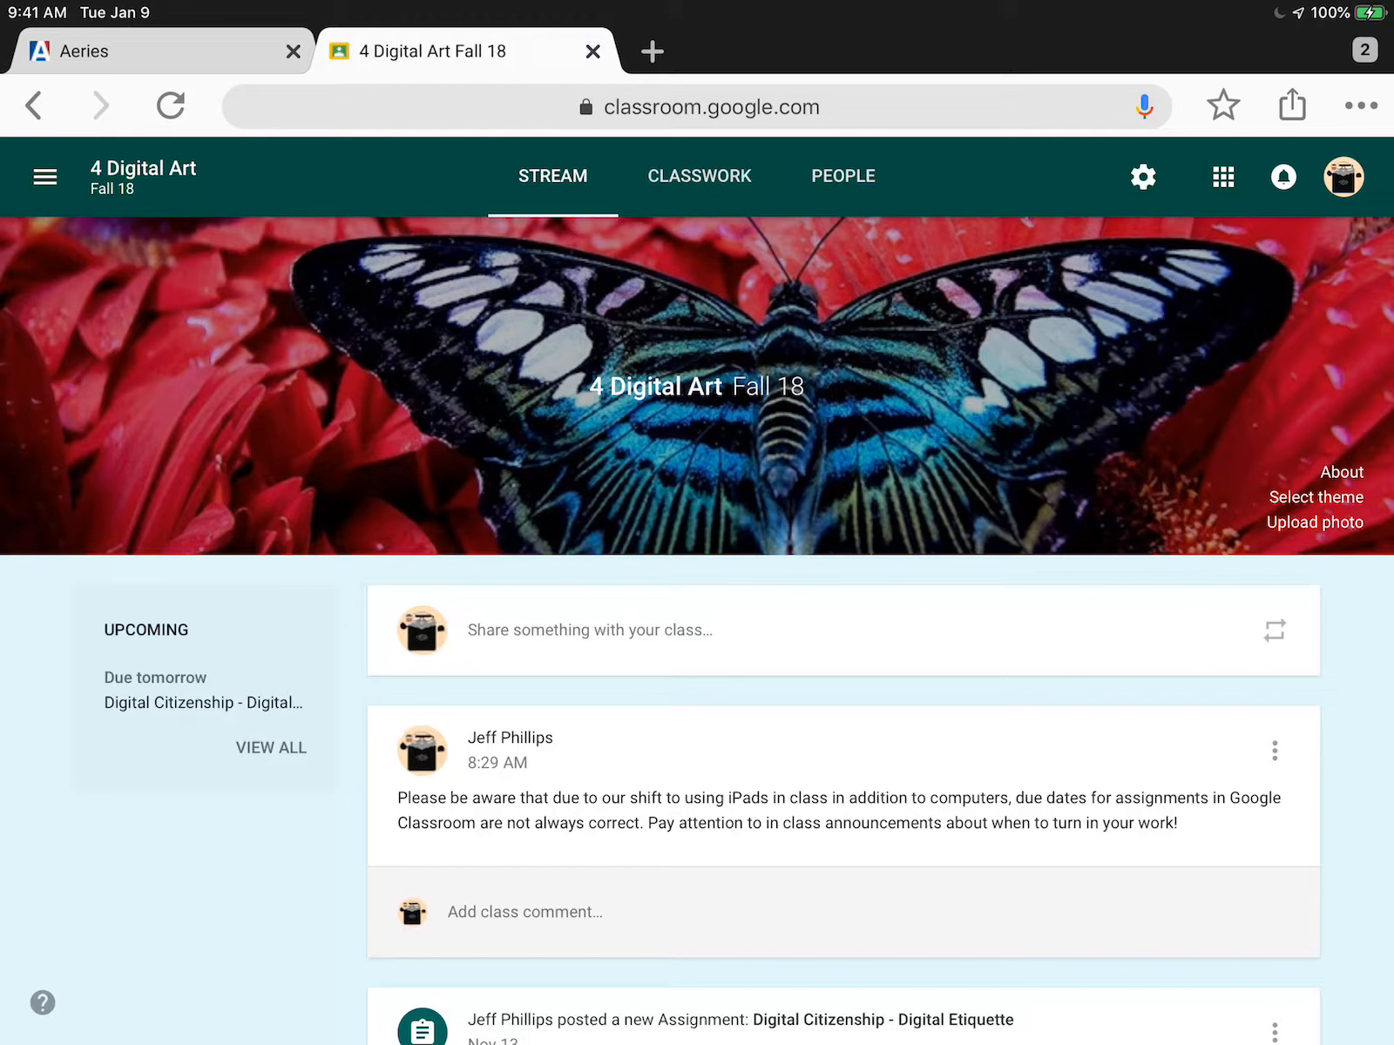
scroll(697, 653, "down", 2)
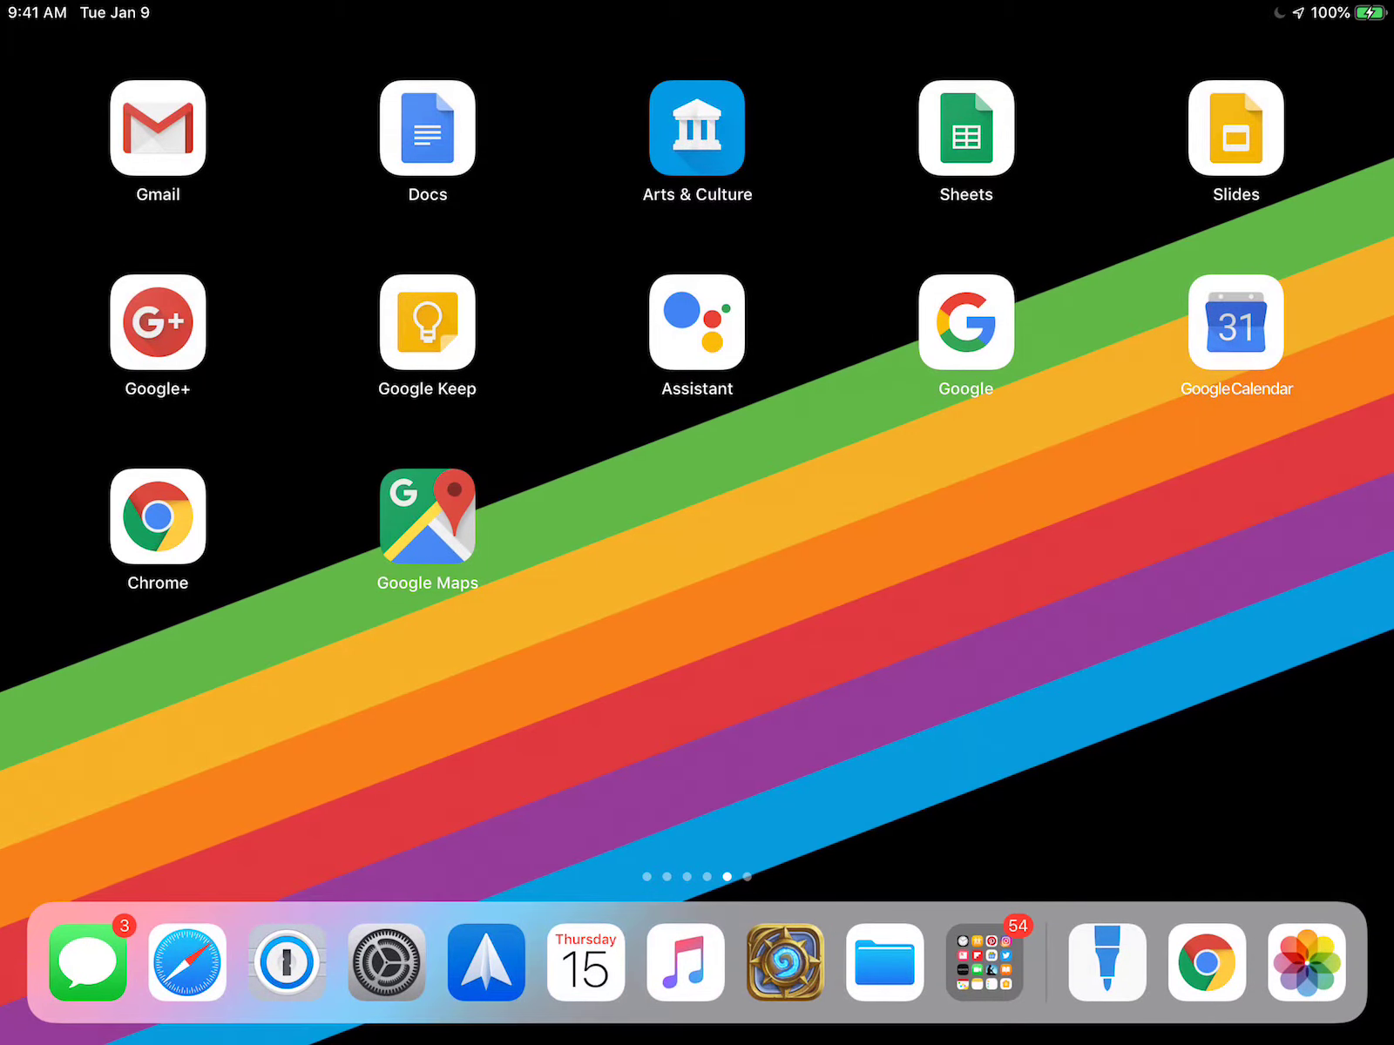
left_click(1095, 959)
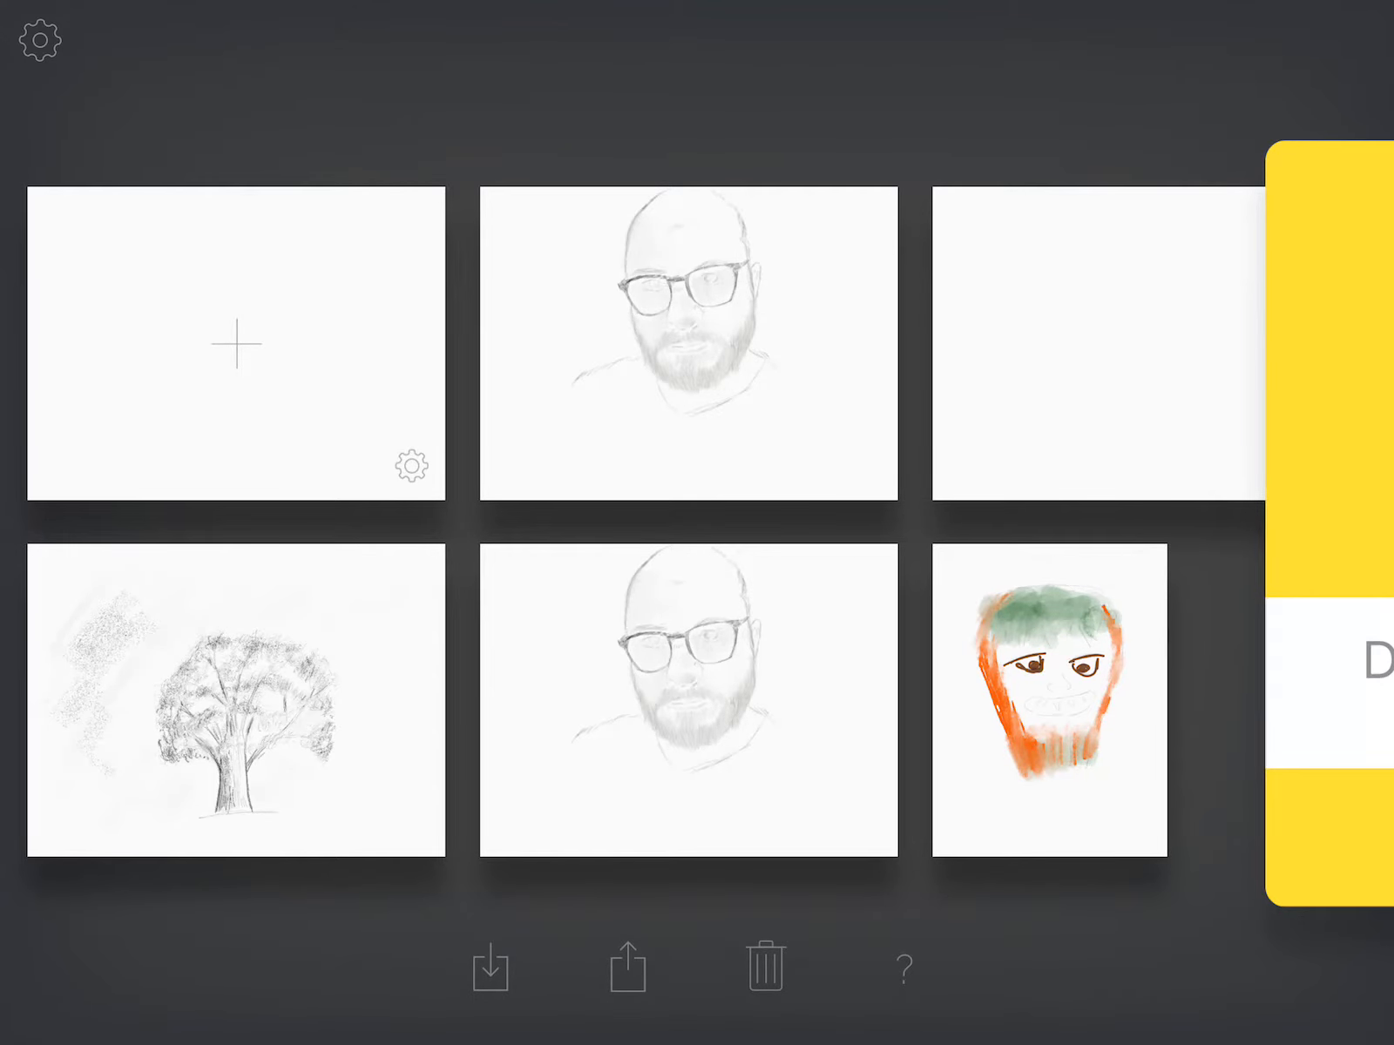
key("super+h")
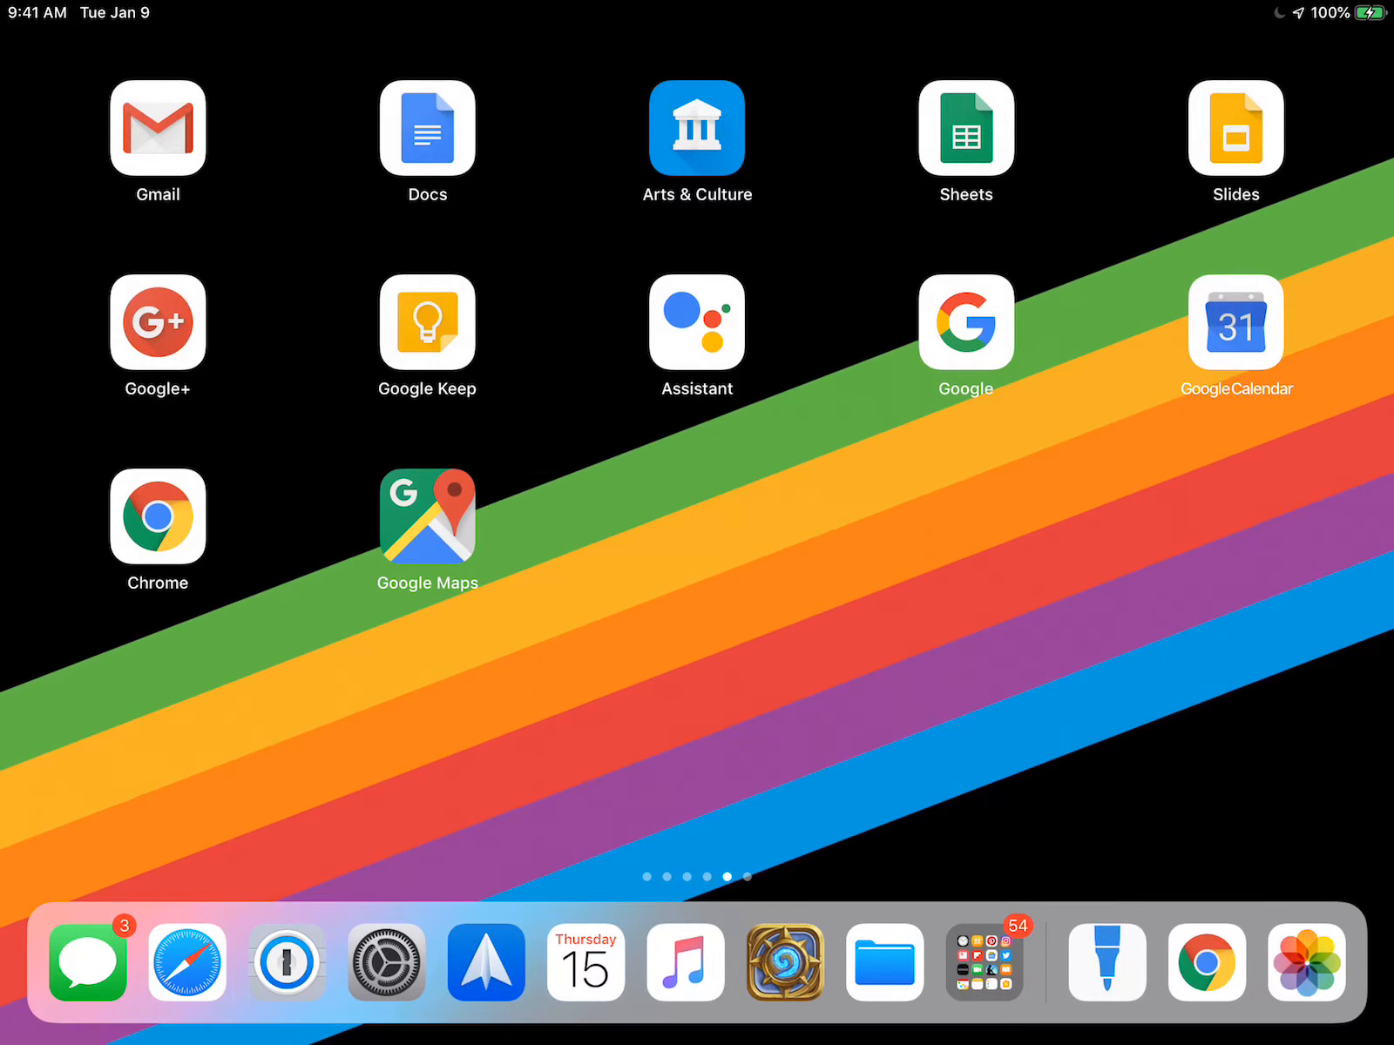